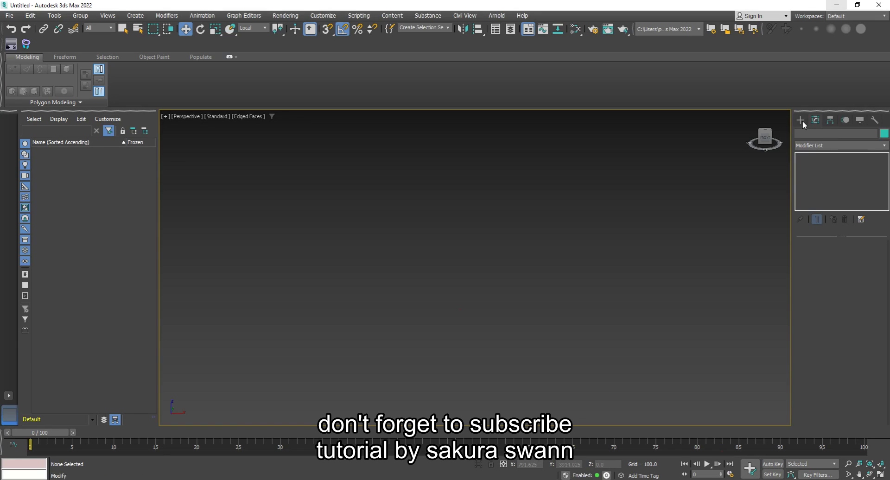
- Create a Standard Primitives sphere, Sphere001, in the middle of the scene
click(803, 122)
click(801, 135)
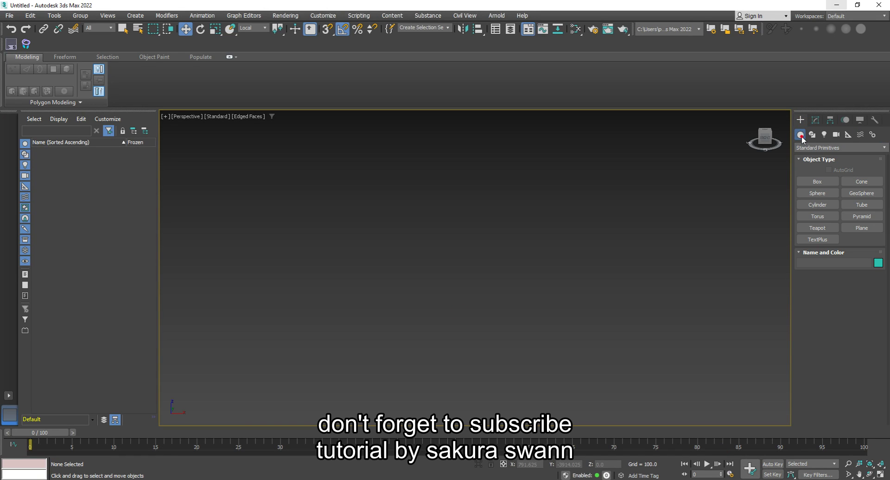
click(812, 147)
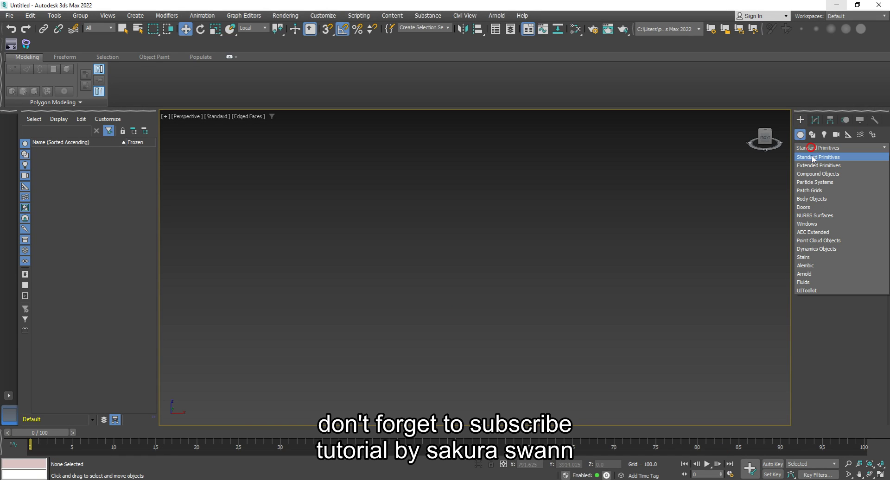
click(811, 159)
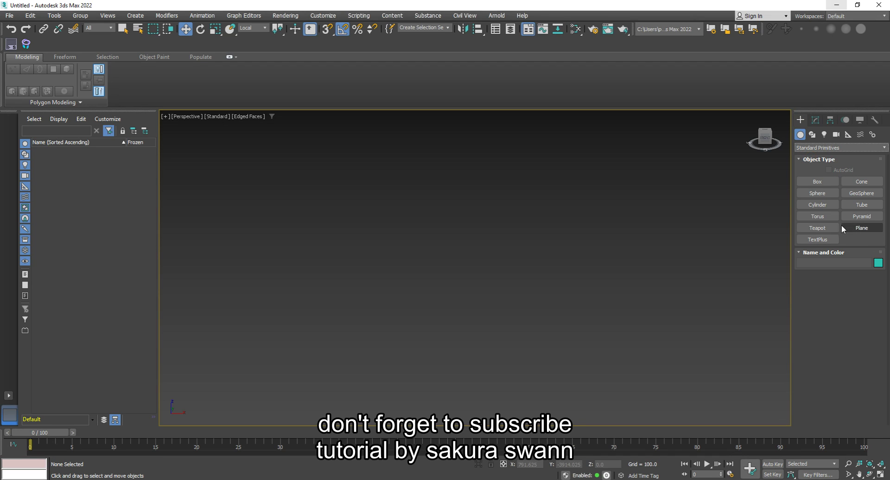
click(818, 194)
drag(505, 290, 524, 318)
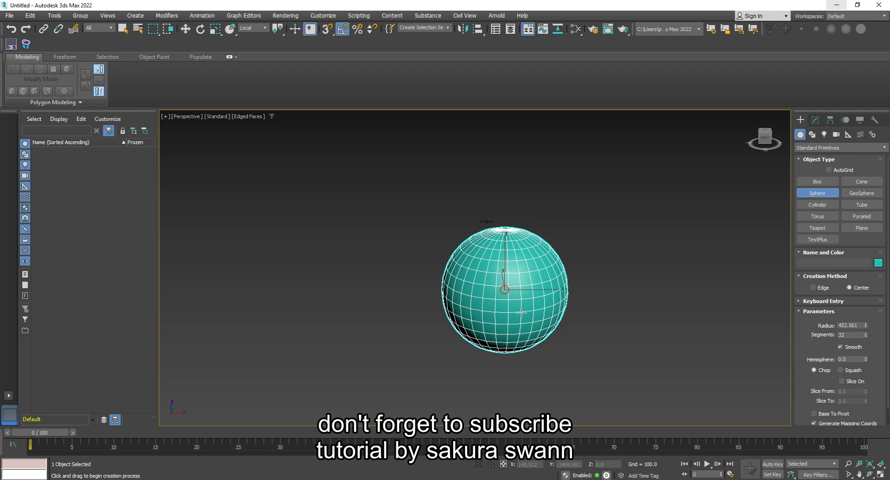
key(w)
right_click(524, 317)
middle_drag(590, 280, 643, 258)
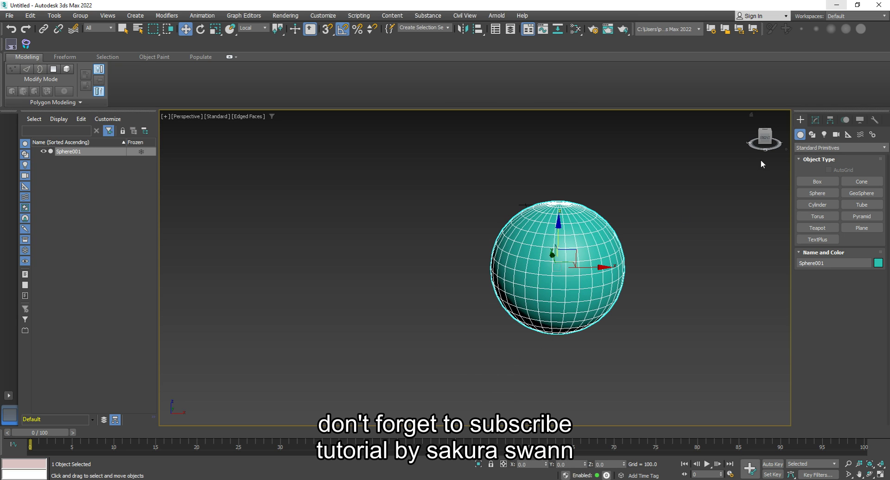
- Add a TurboSmooth modifier to Sphere001 at 2 iterations
click(815, 120)
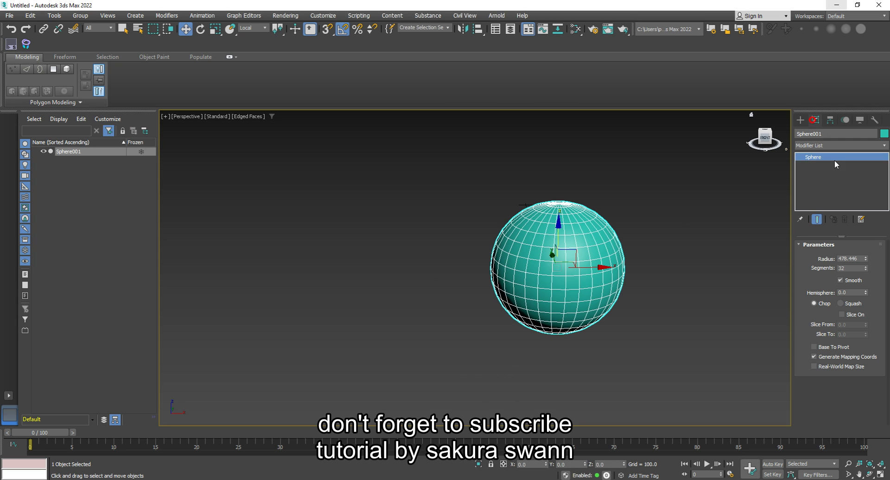
click(839, 146)
text(tu)
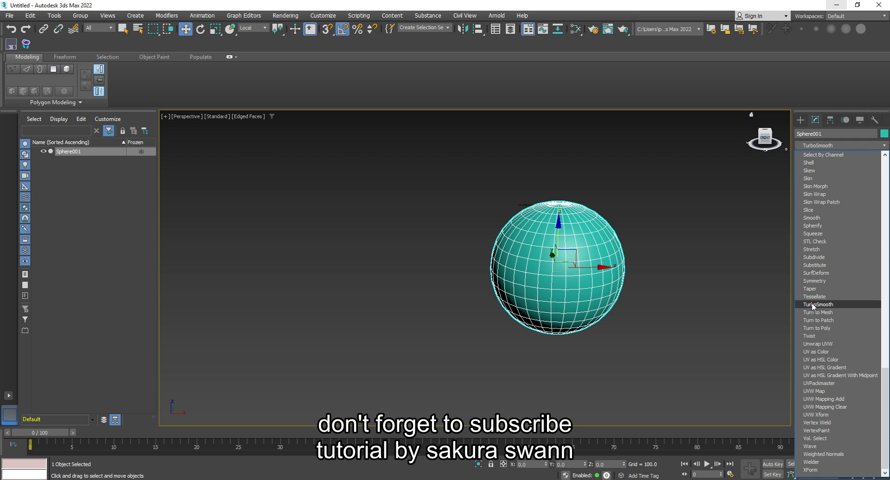
click(813, 304)
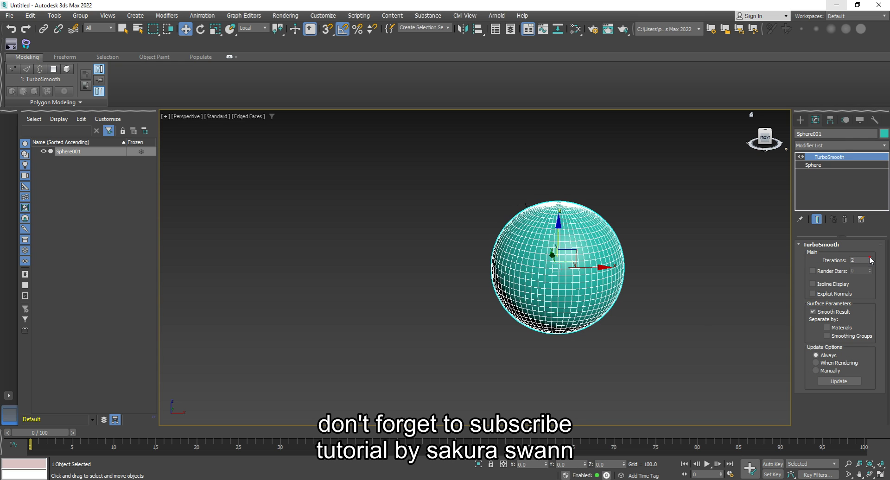
click(802, 121)
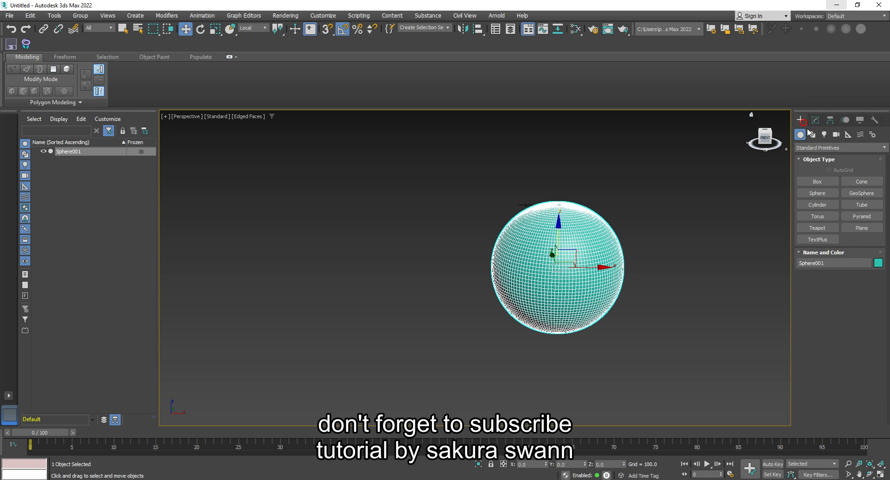
click(813, 135)
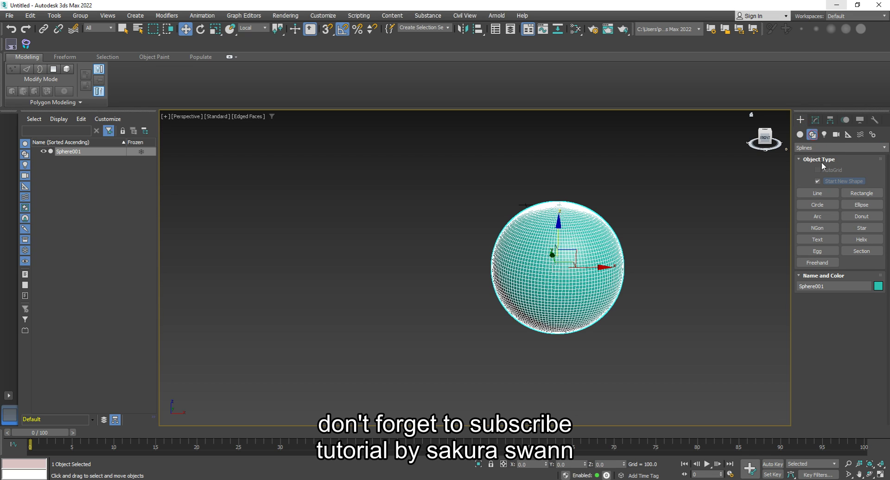
- Draw a circle spline left of the sphere and enable Vertex Ticks in its Object Properties
click(825, 211)
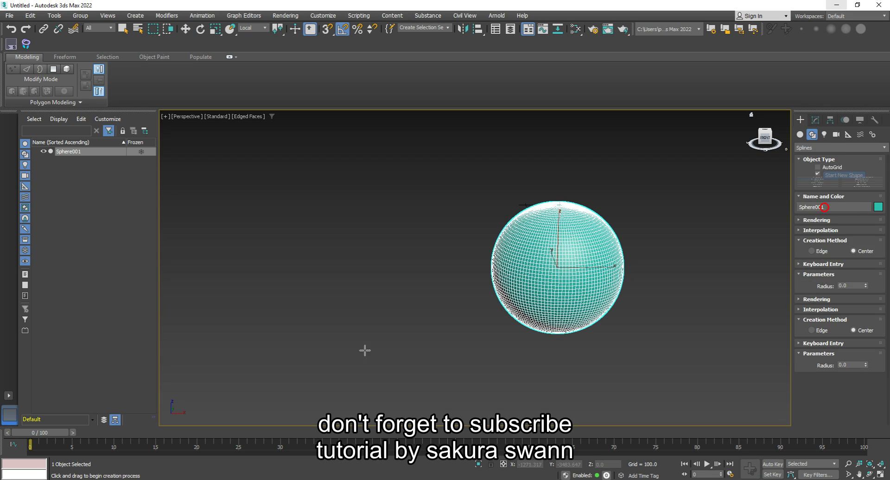
click(347, 330)
drag(346, 329, 361, 344)
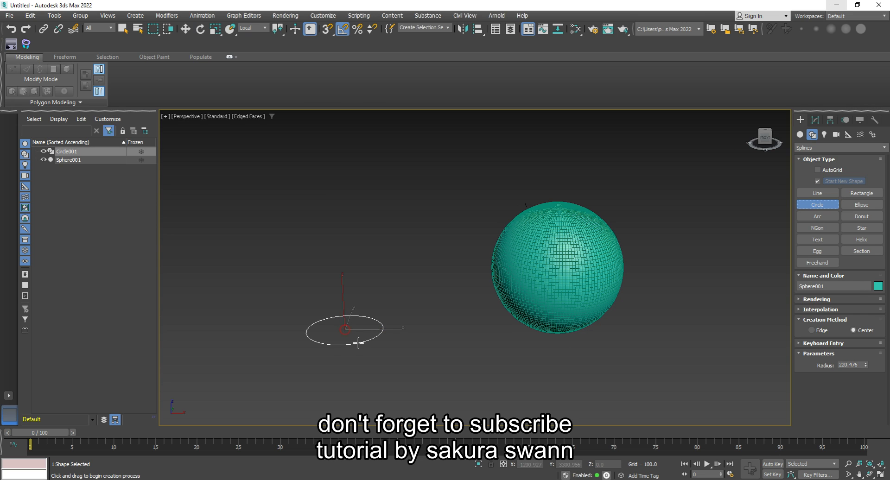
key(w)
right_click(370, 340)
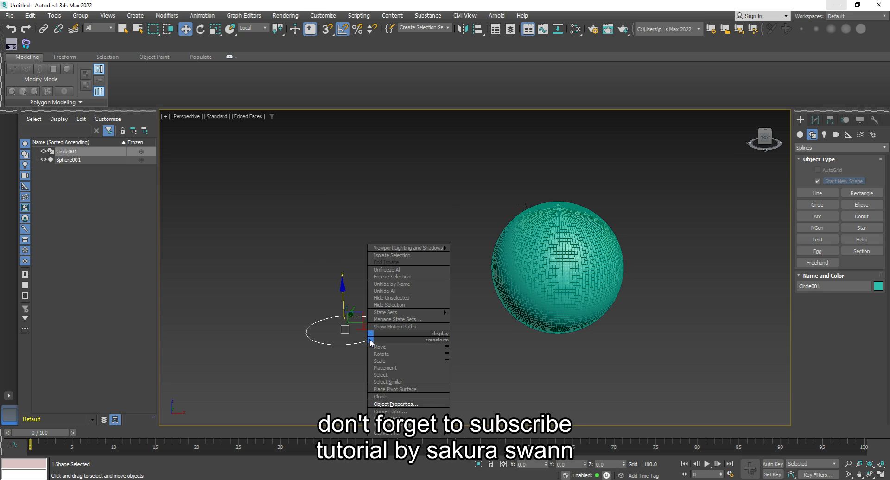
click(417, 405)
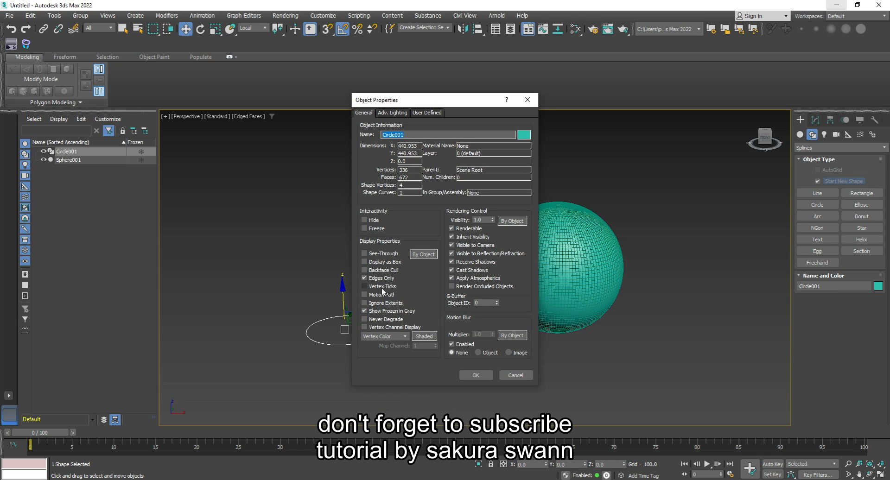
click(383, 288)
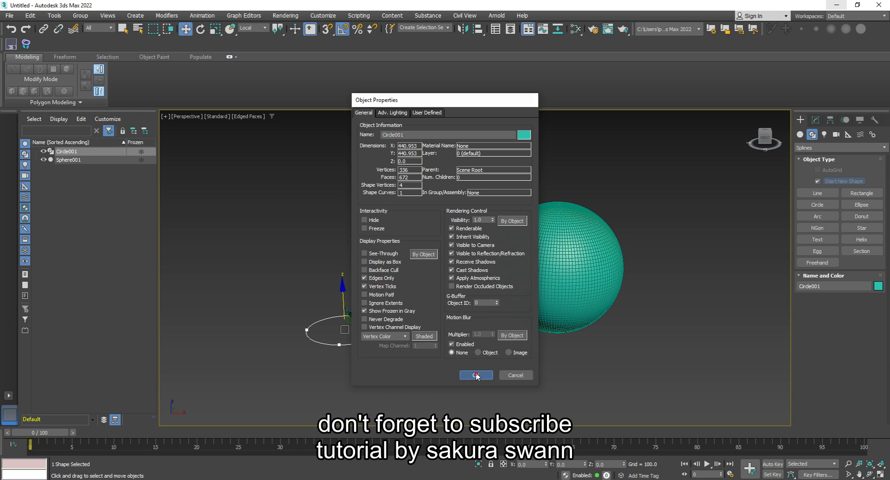
click(476, 375)
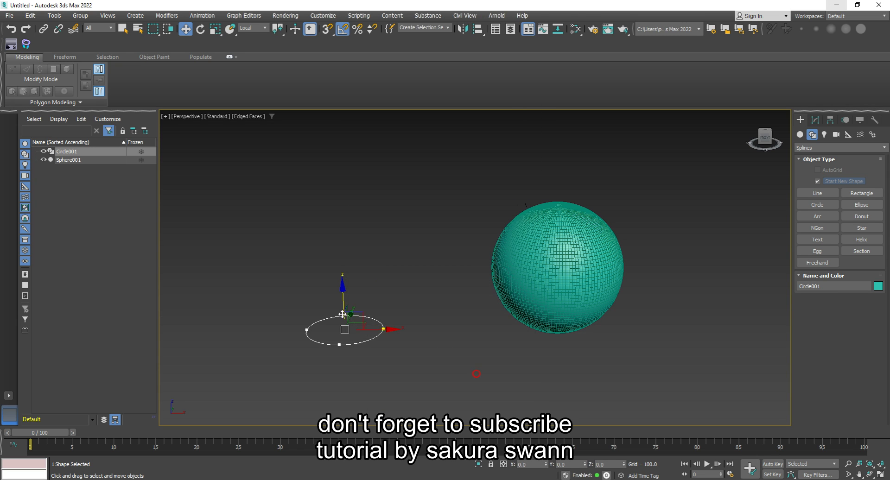
- Add Normalize Spline to Circle001 with Seg Length 49.1
click(815, 119)
click(825, 145)
key(n)
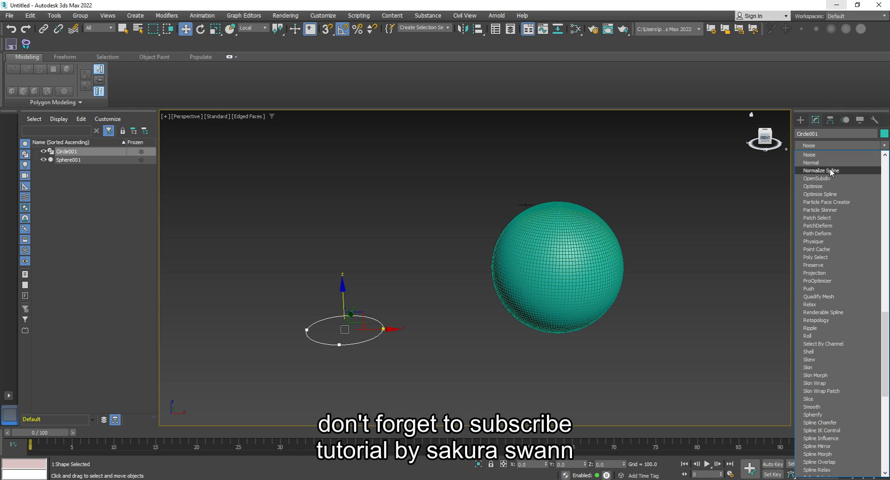
click(830, 171)
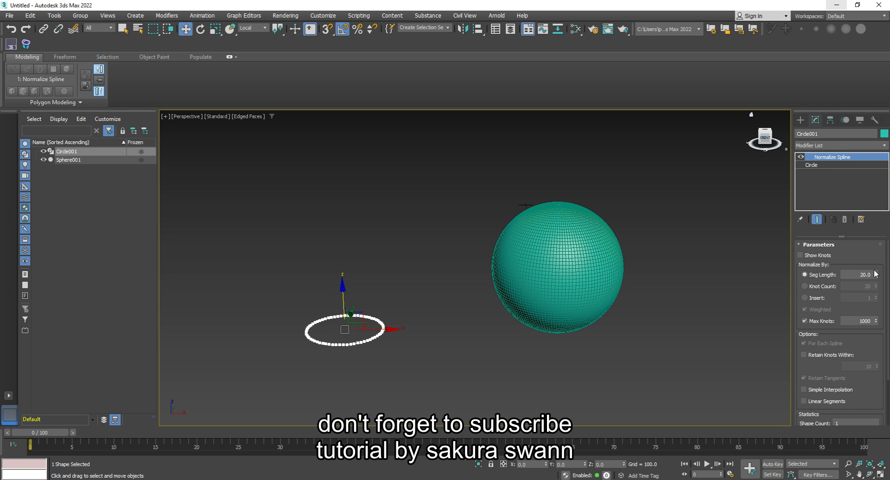
mouse_move(875, 275)
mouse_down()
mouse_move(856, 145)
mouse_move(830, 56)
mouse_up()
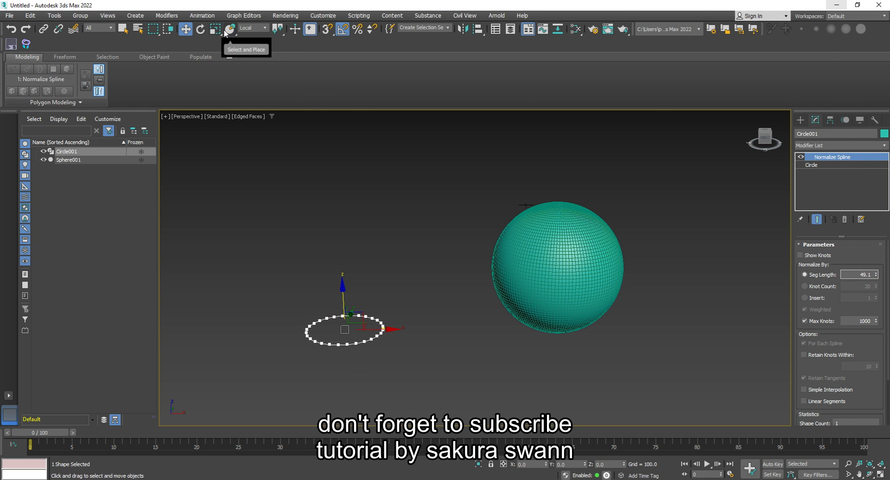
click(228, 30)
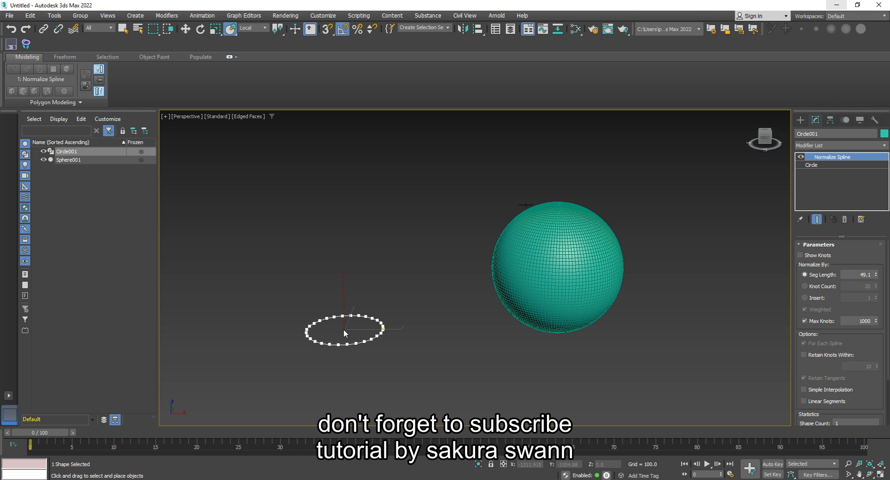
- Place Circle001 against the sphere's side with Select and Place, keeping Local coordinates
drag(344, 344, 513, 275)
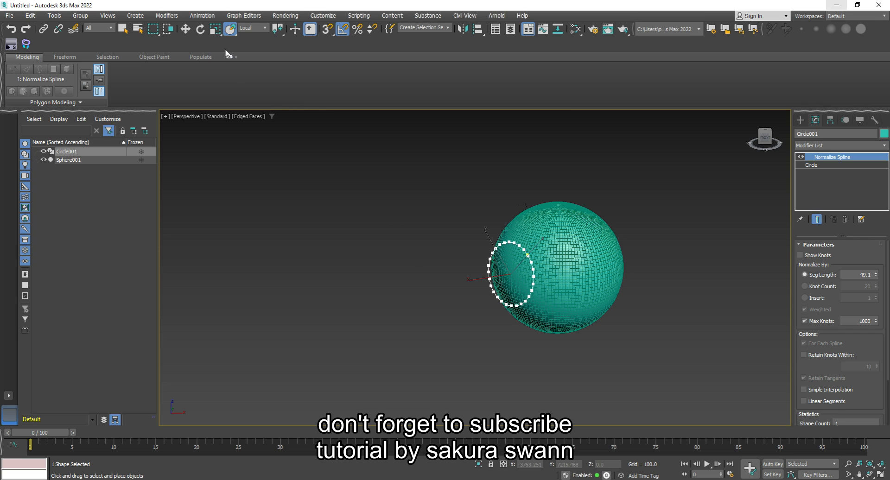
click(185, 29)
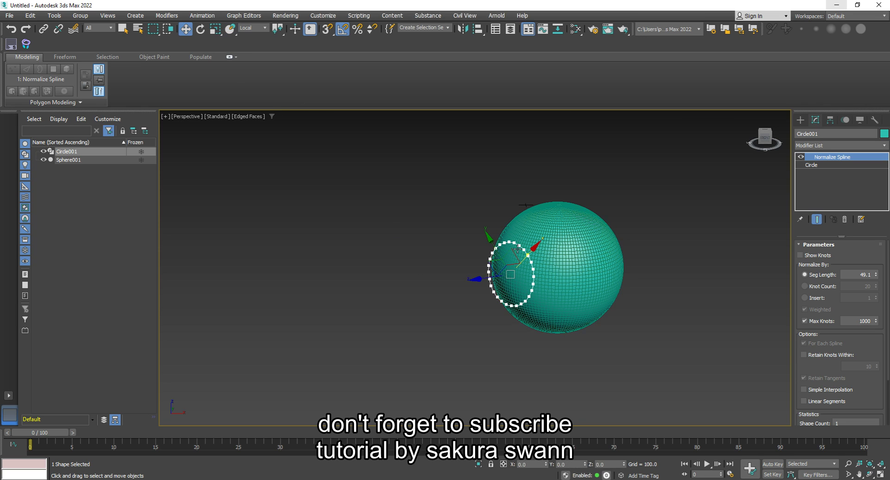
click(263, 30)
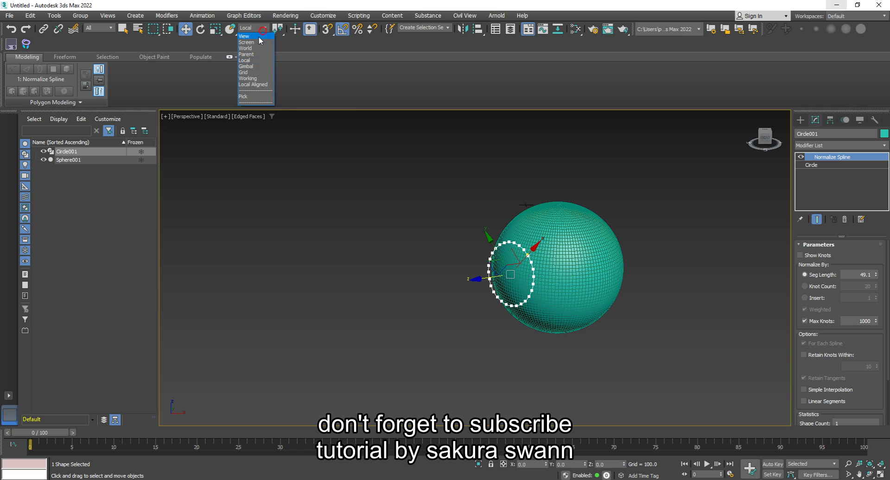
click(259, 37)
click(244, 28)
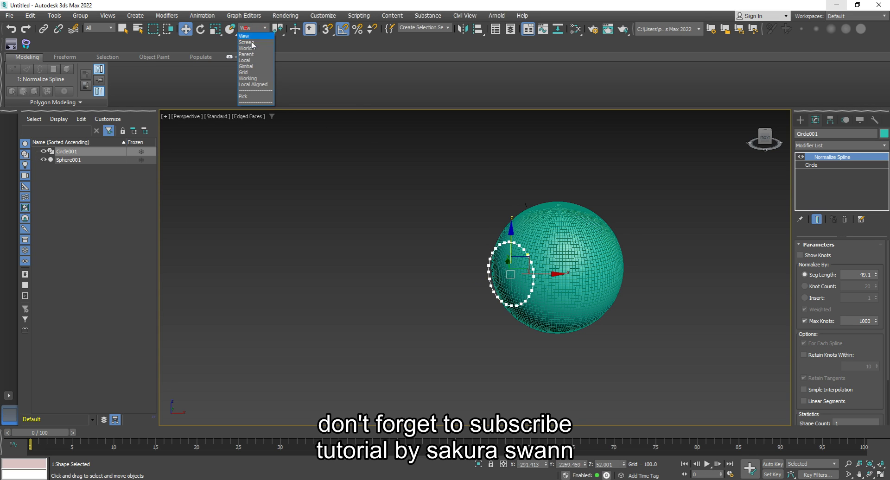
click(258, 64)
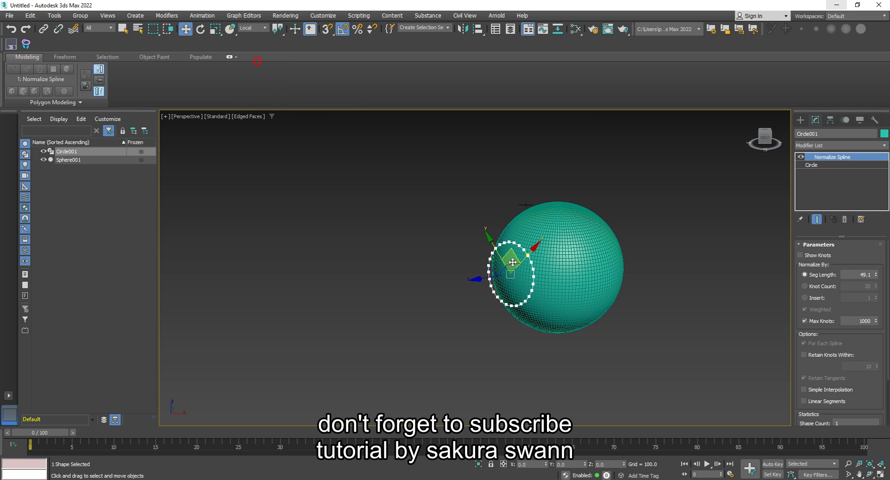
key(ctrl+r)
mouse_move(479, 285)
mouse_down()
mouse_move(444, 283)
mouse_move(463, 268)
mouse_move(447, 290)
mouse_up()
key(w)
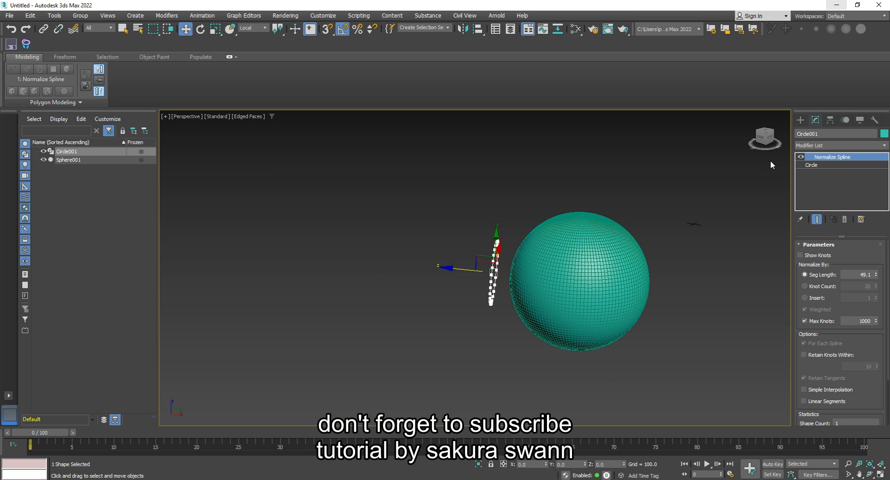
click(735, 185)
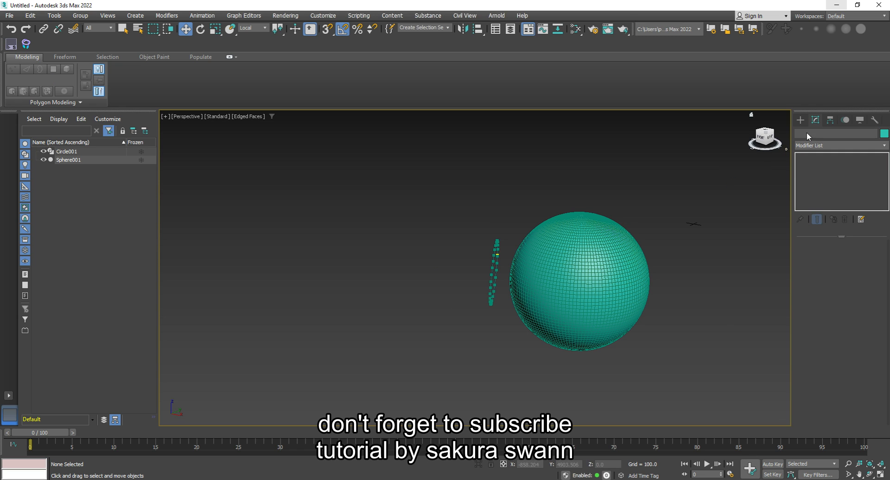
- Create a Conform space warp, Conform Object001, beside the sphere
click(619, 258)
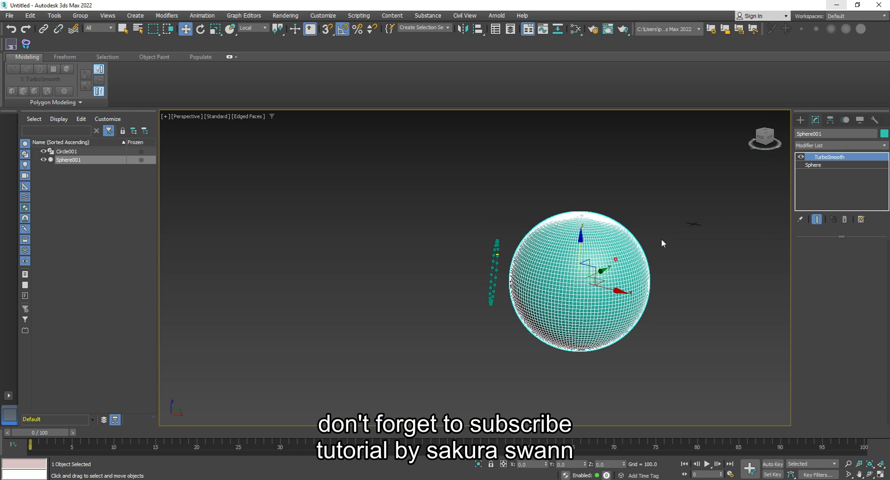
click(799, 119)
click(861, 135)
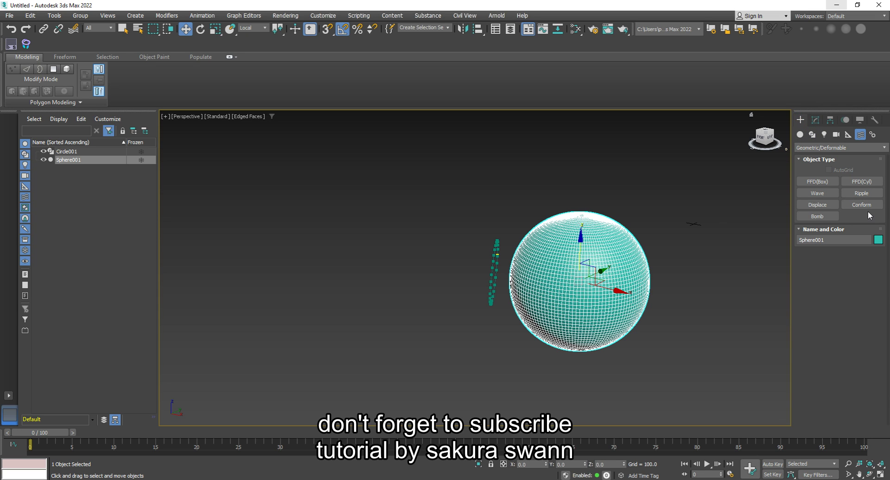
click(862, 206)
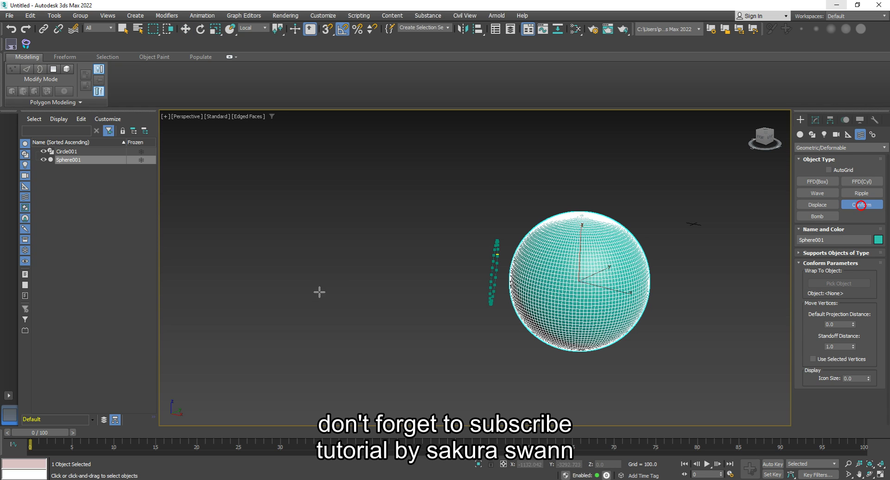
click(346, 311)
drag(346, 311, 371, 328)
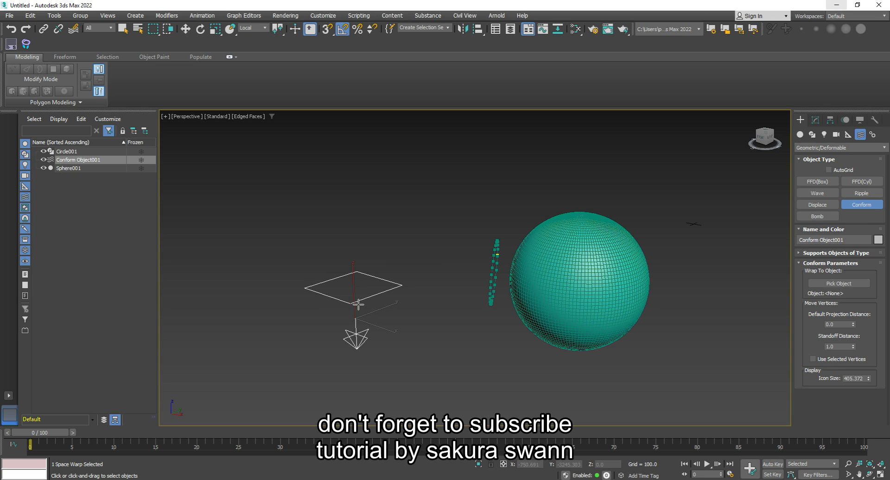
key(w)
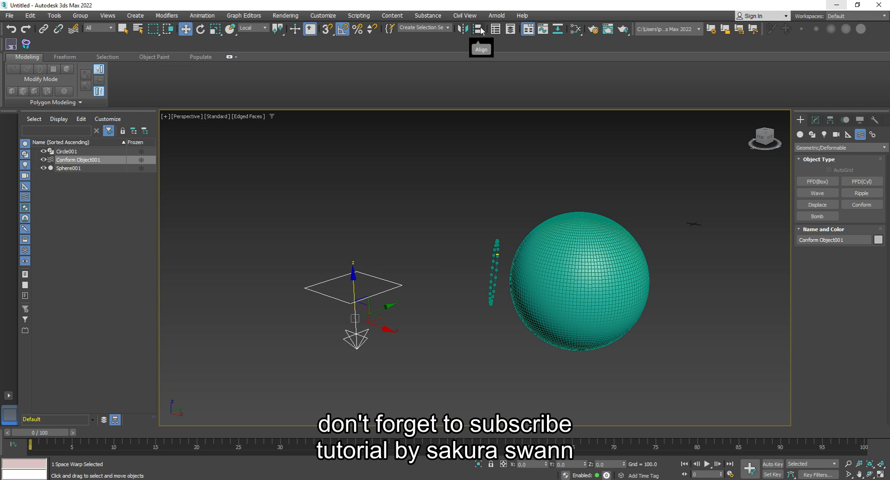
- Align Conform Object001 to Circle001's pivot point and orientation
click(477, 30)
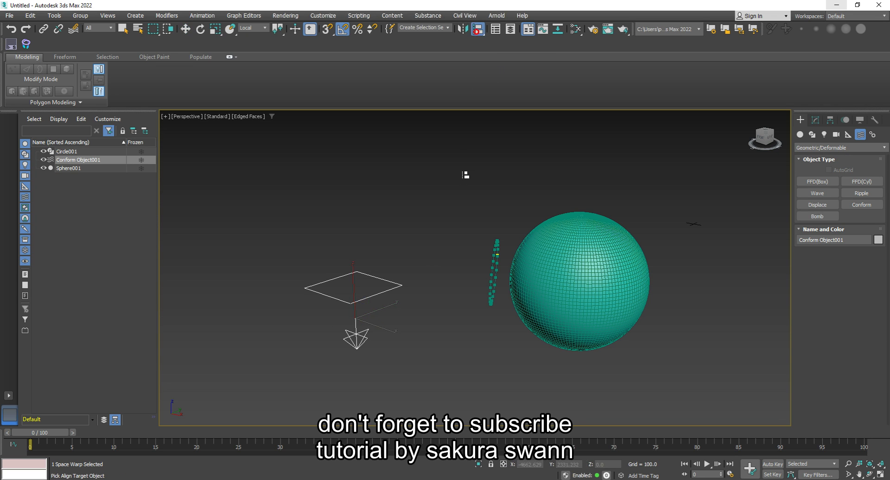
click(494, 257)
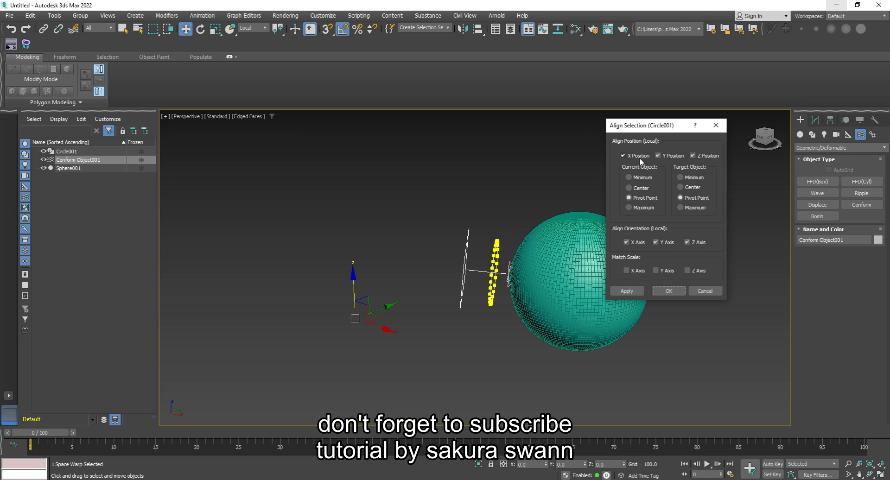
click(664, 291)
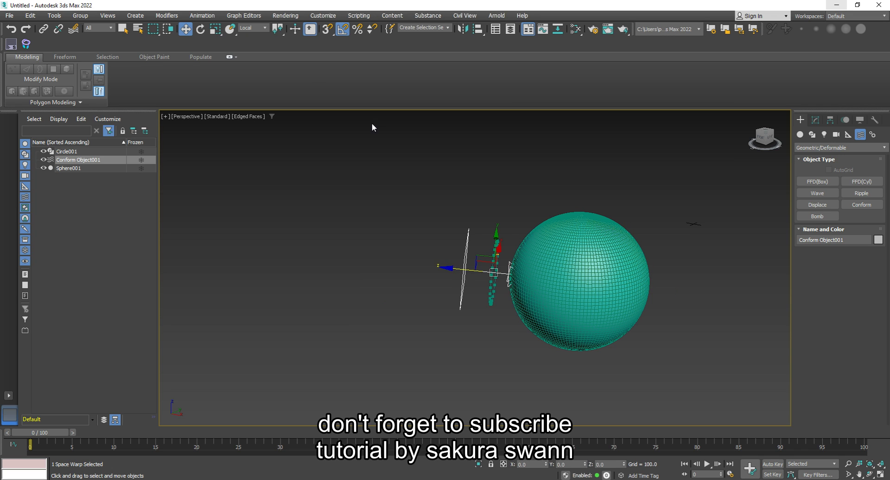
click(260, 27)
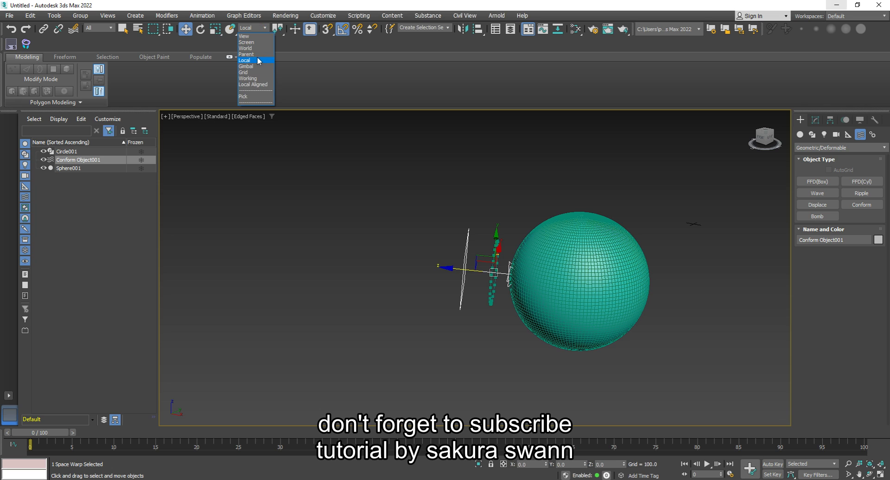
- Move the Conform warp left along its local Z axis, away from the circle
click(256, 57)
drag(461, 268, 369, 259)
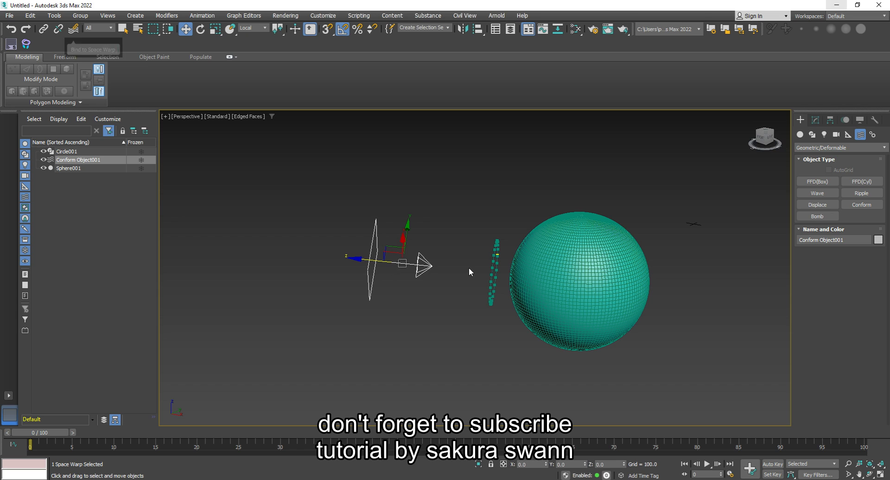
click(494, 255)
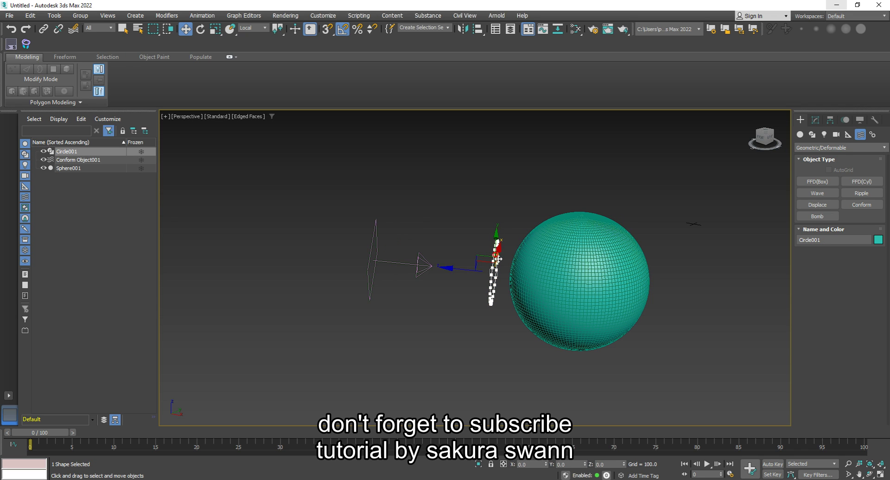
- Bind Circle001 to the Conform space warp using Bind to Space Warp
click(73, 29)
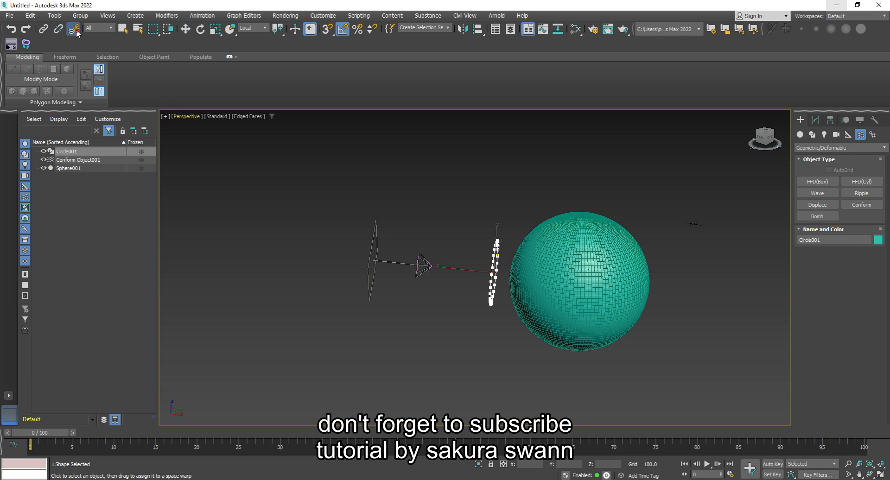
drag(494, 268, 453, 212)
mouse_move(461, 220)
mouse_down()
mouse_move(399, 240)
mouse_move(396, 265)
mouse_up()
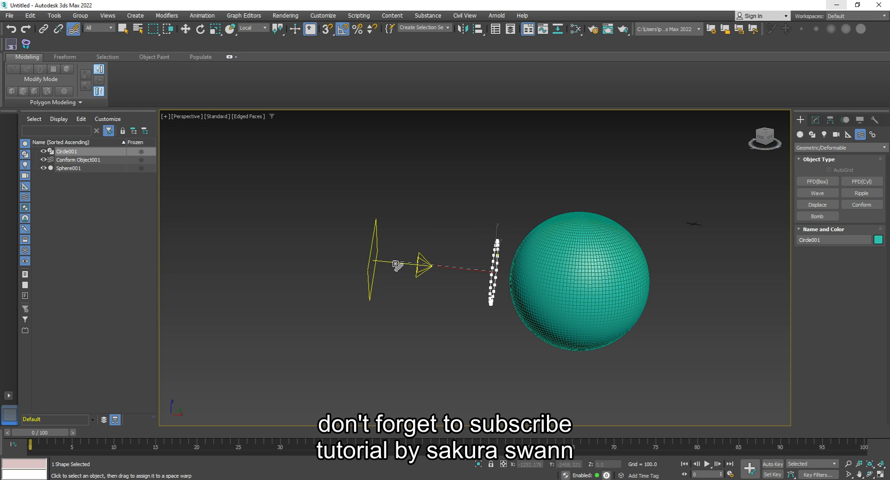
drag(396, 266, 408, 266)
click(185, 29)
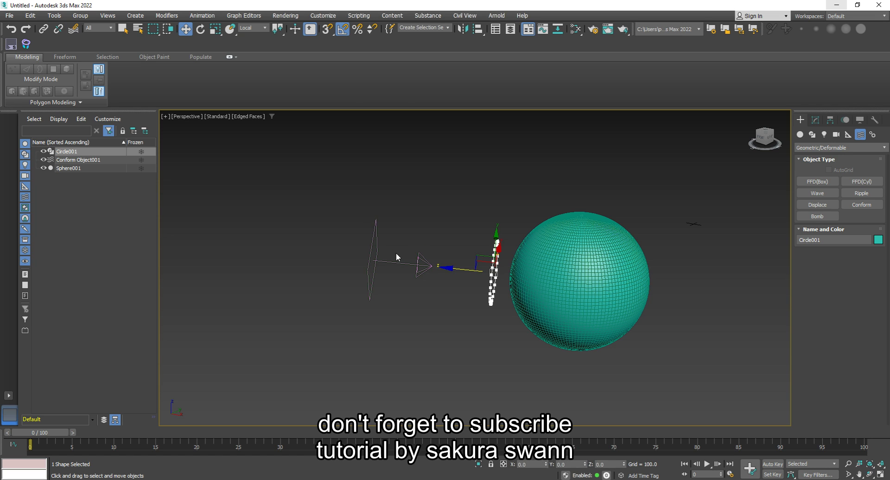
click(380, 258)
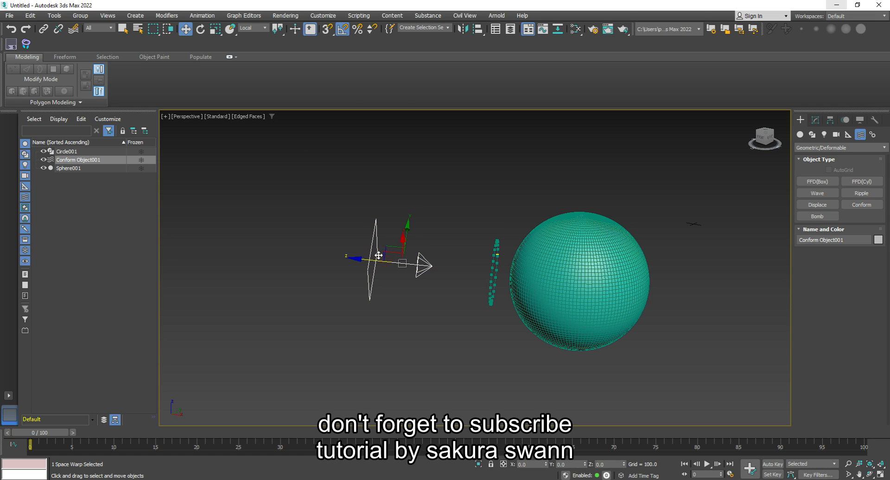
- Set Sphere001 as the Conform warp's Pick Object target so the circle wraps onto it
click(817, 121)
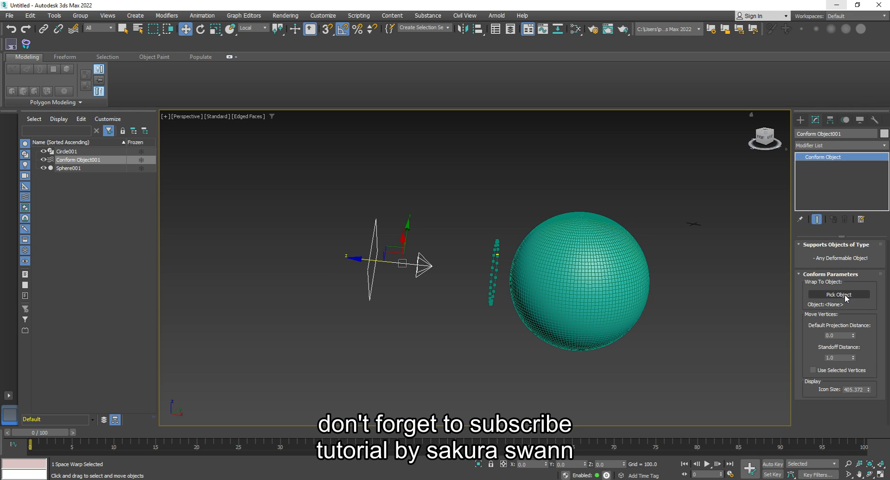
click(830, 298)
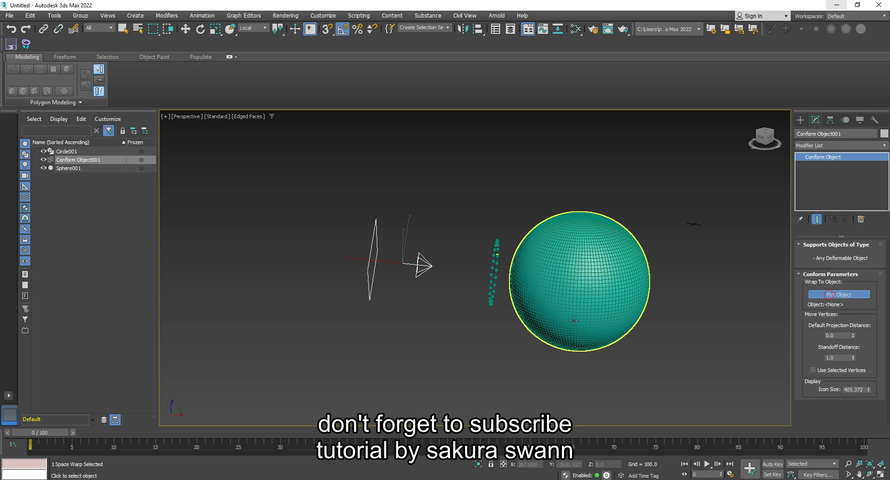
click(608, 280)
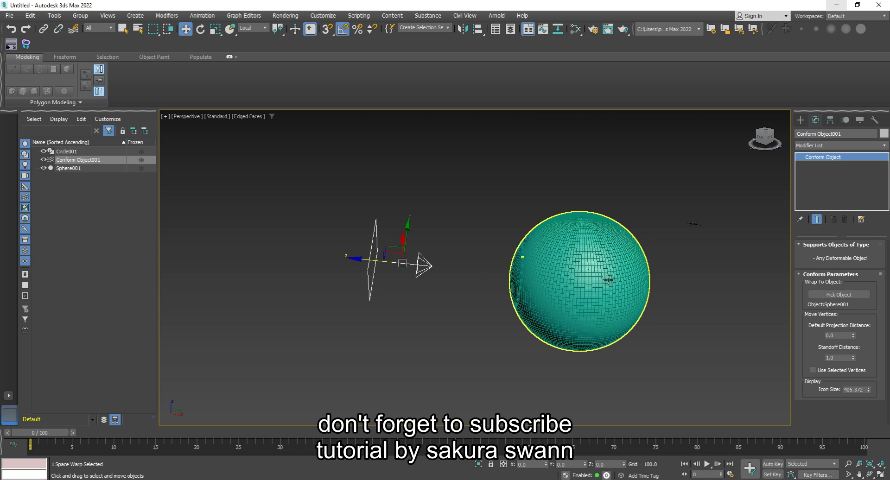
click(526, 264)
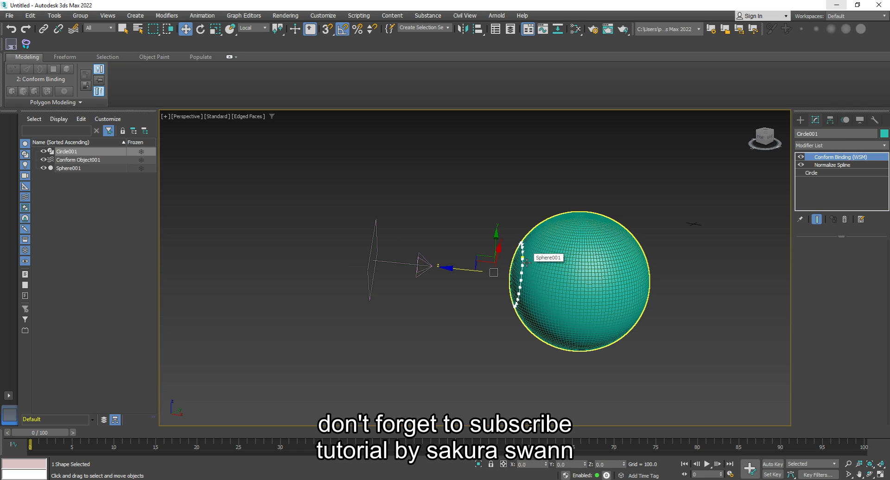
- Change the circle's Normalize Spline Seg Length to 69.4
alt+middle_drag(526, 263, 518, 262)
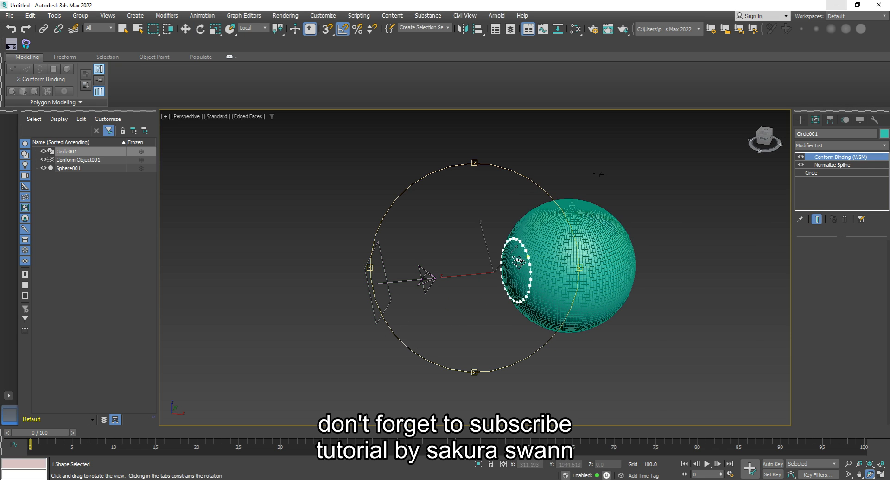
scroll(519, 262, up, 3)
scroll(519, 262, up, 3)
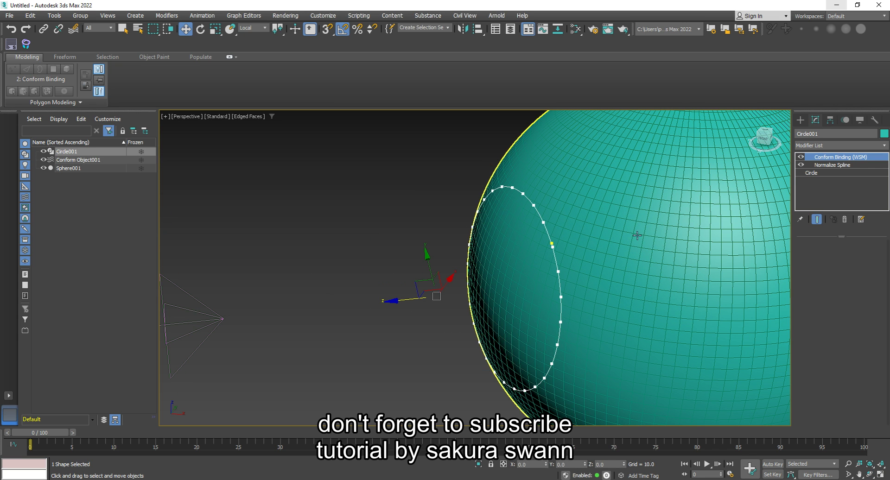
click(851, 166)
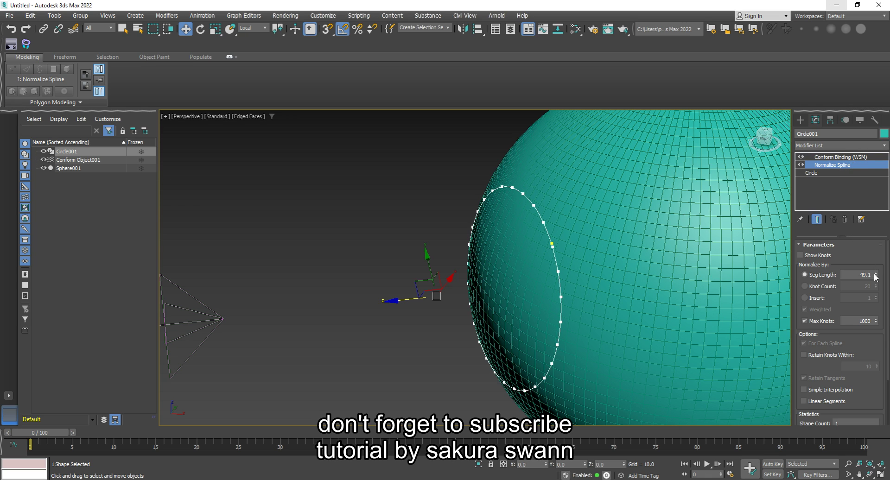
mouse_move(876, 272)
mouse_down()
mouse_move(843, 81)
mouse_move(850, 126)
mouse_up()
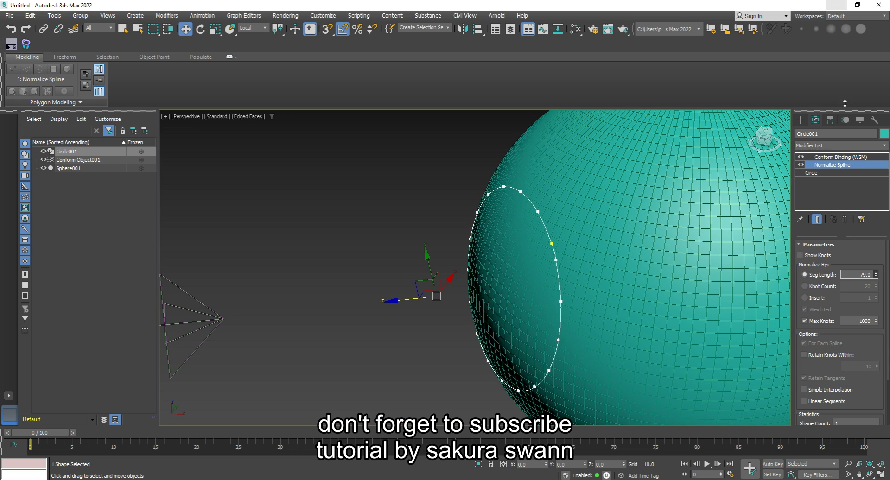
drag(850, 126, 850, 133)
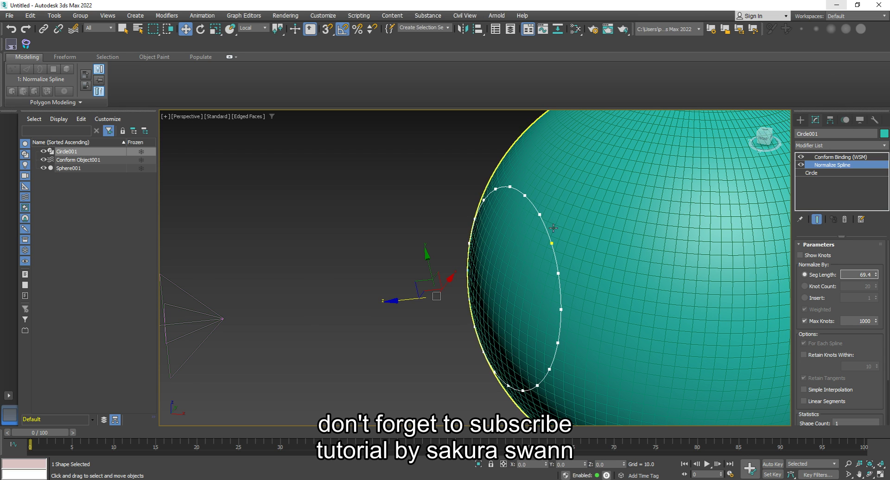
scroll(554, 227, down, 3)
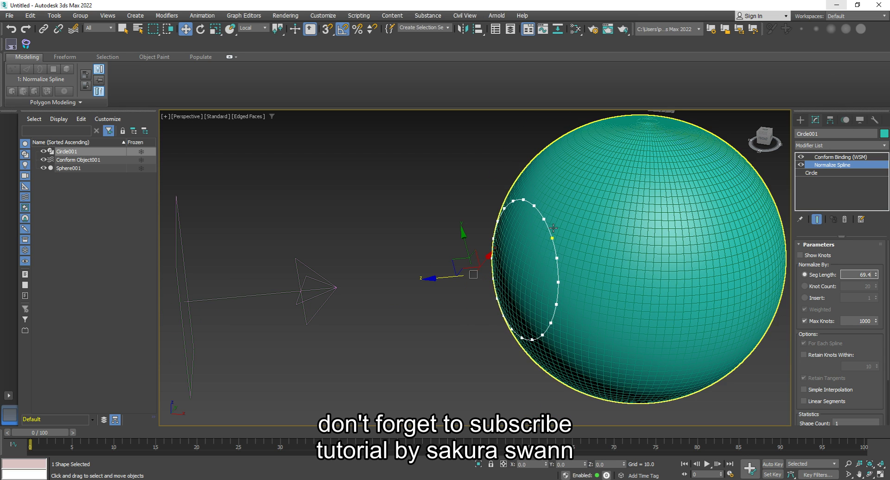
- Toggle the Conform Binding off and on to compare, leaving it enabled
click(831, 158)
click(800, 158)
click(800, 157)
click(800, 156)
click(800, 157)
click(800, 157)
click(801, 157)
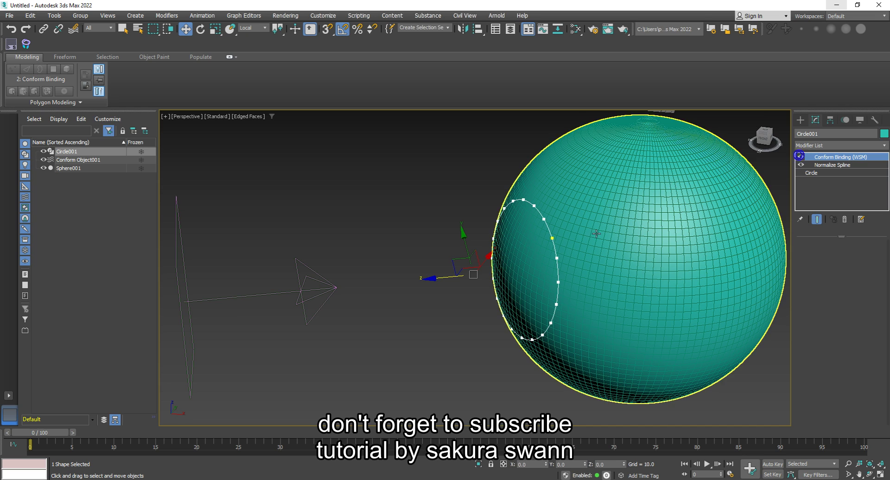
click(825, 166)
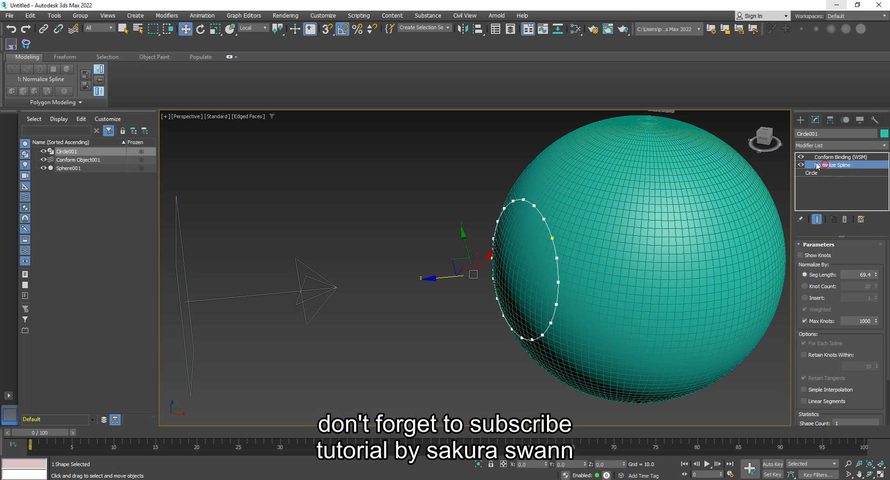
click(831, 145)
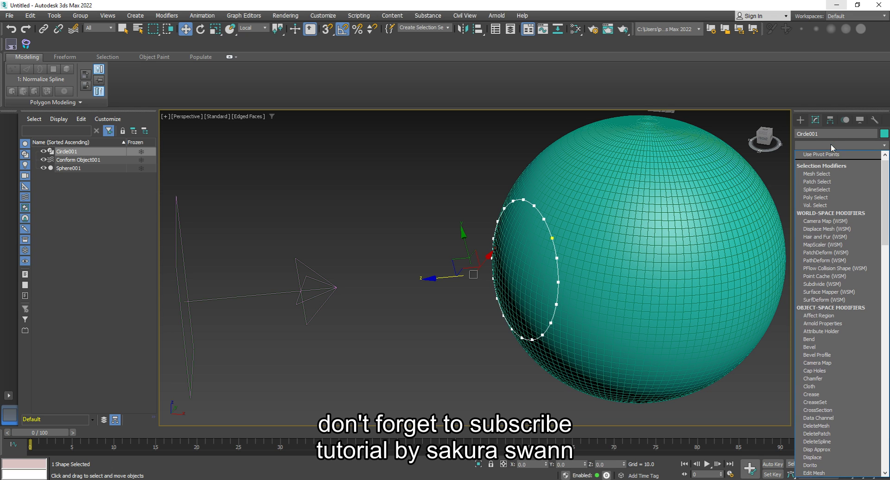
- Remove the Conform Binding (WSM) modifier from Circle001's stack
key(e)
key(e)
key(e)
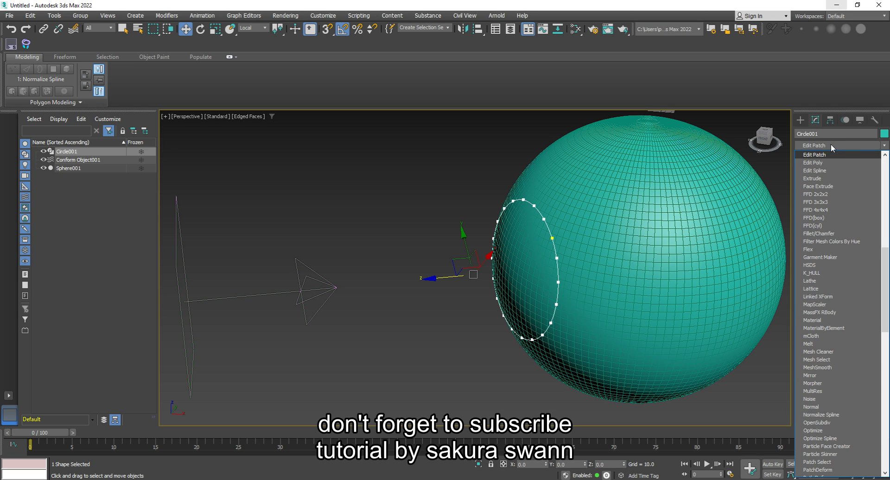
key(e)
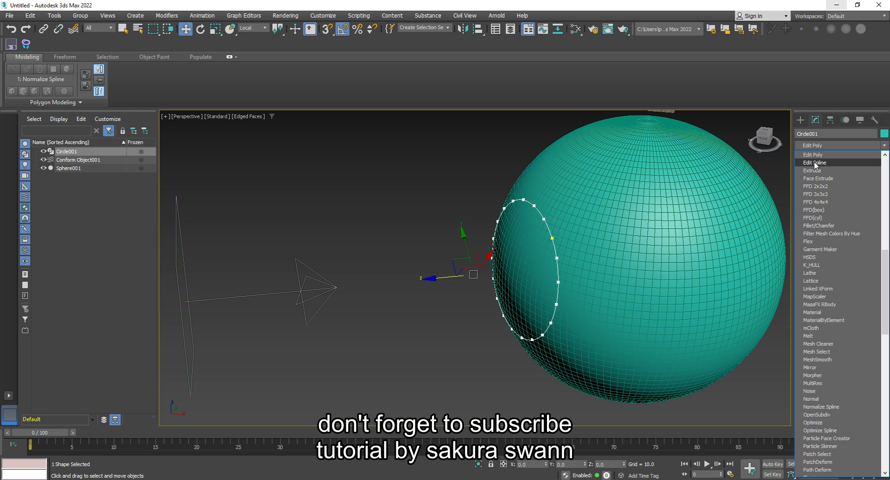
key(Escape)
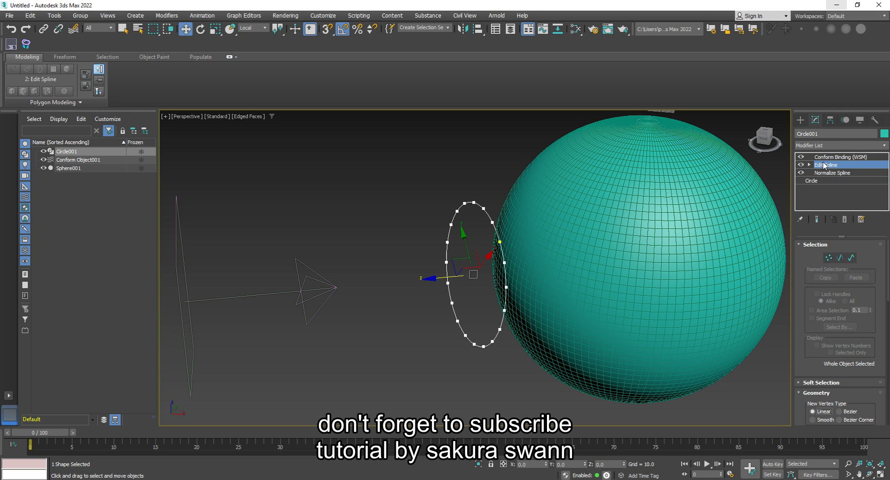
click(835, 157)
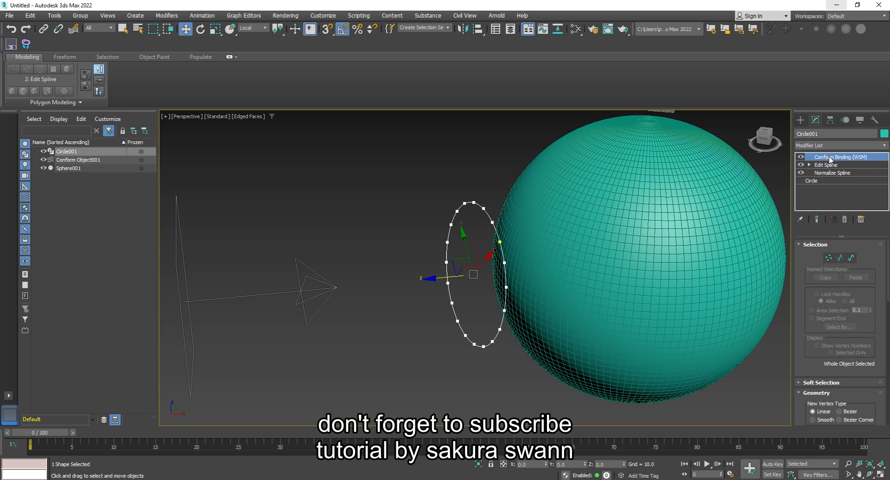
click(846, 220)
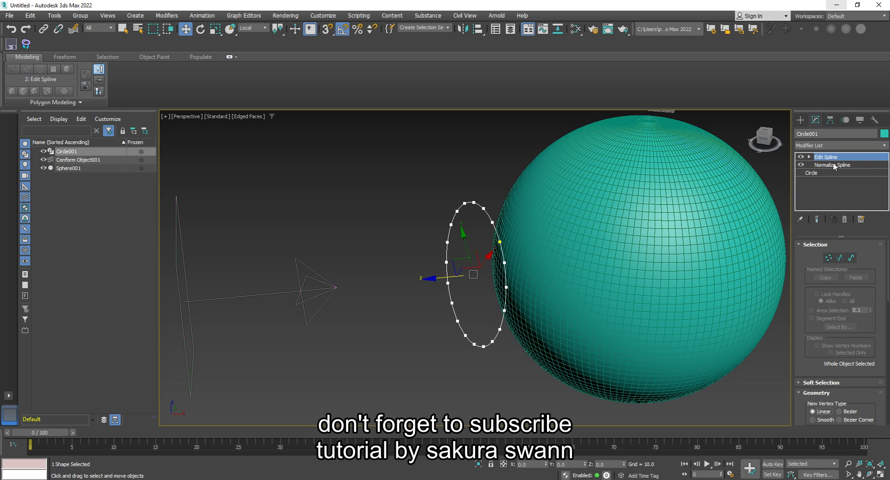
click(809, 157)
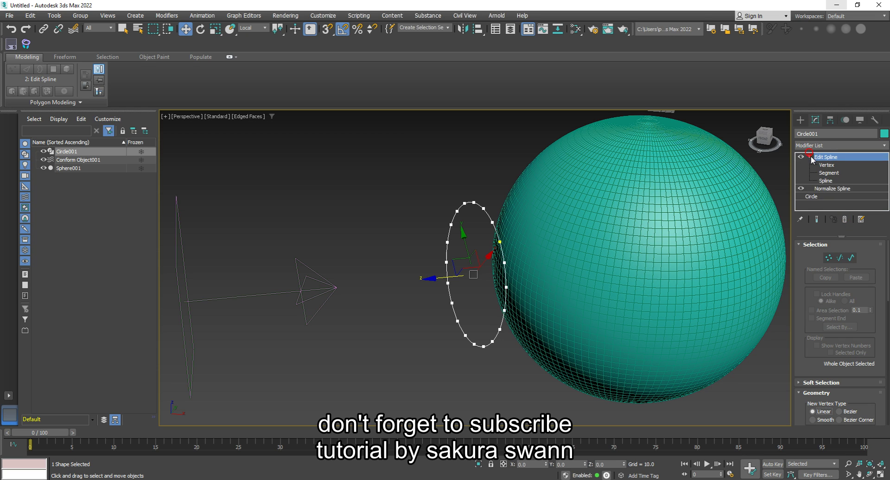
- At Spline sub-object level, try an Outline copy of the circle and delete it
click(823, 181)
scroll(870, 287, down, 3)
scroll(879, 313, down, 3)
scroll(879, 311, down, 3)
scroll(878, 308, down, 3)
scroll(877, 306, down, 3)
scroll(876, 304, down, 3)
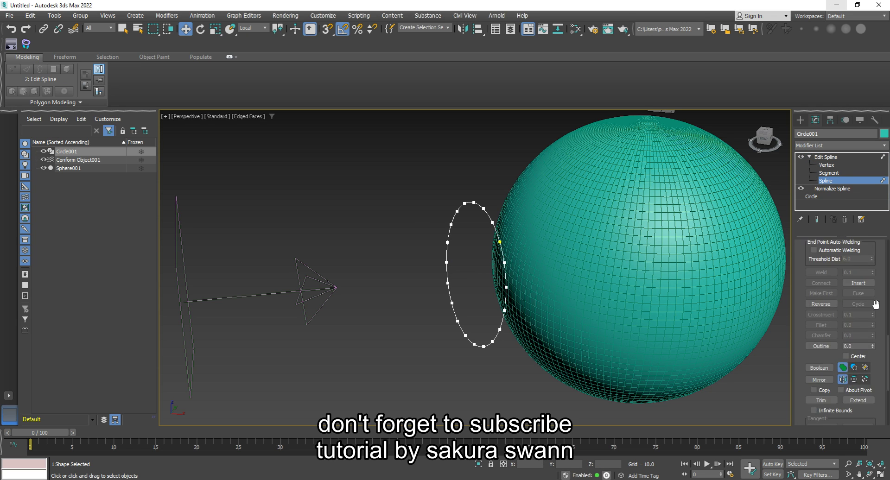
scroll(876, 304, down, 3)
click(817, 304)
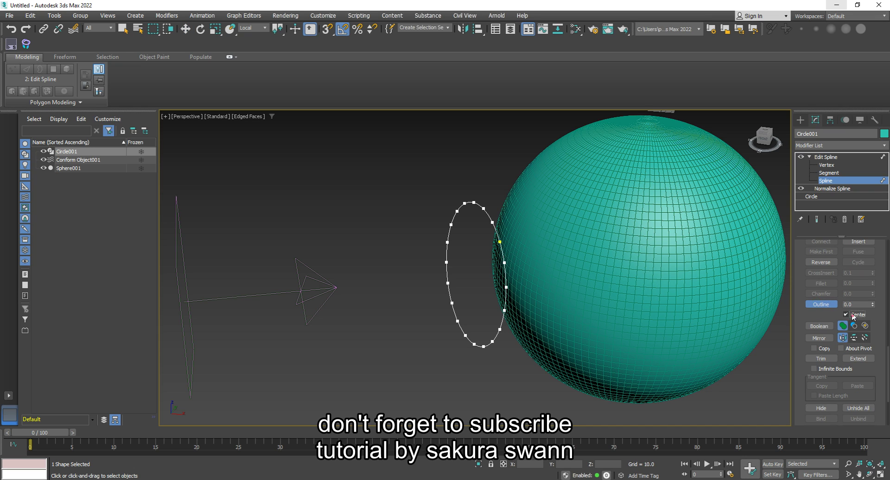
drag(503, 254, 508, 241)
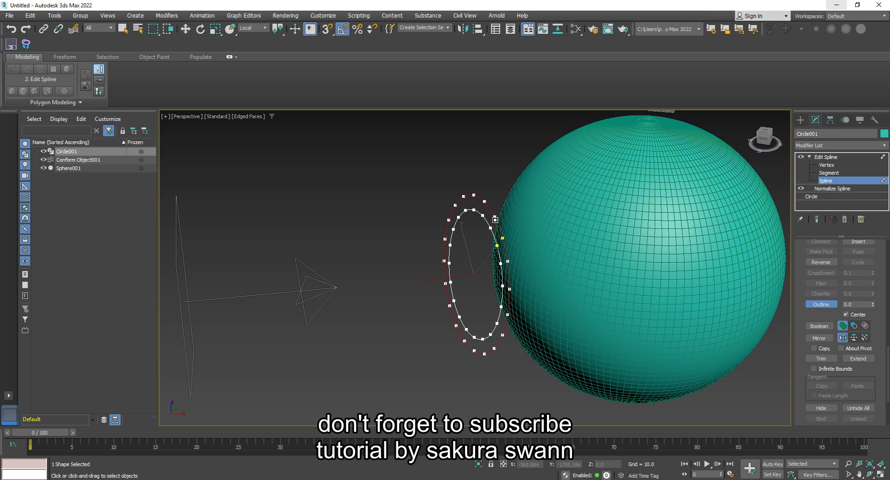
key(Delete)
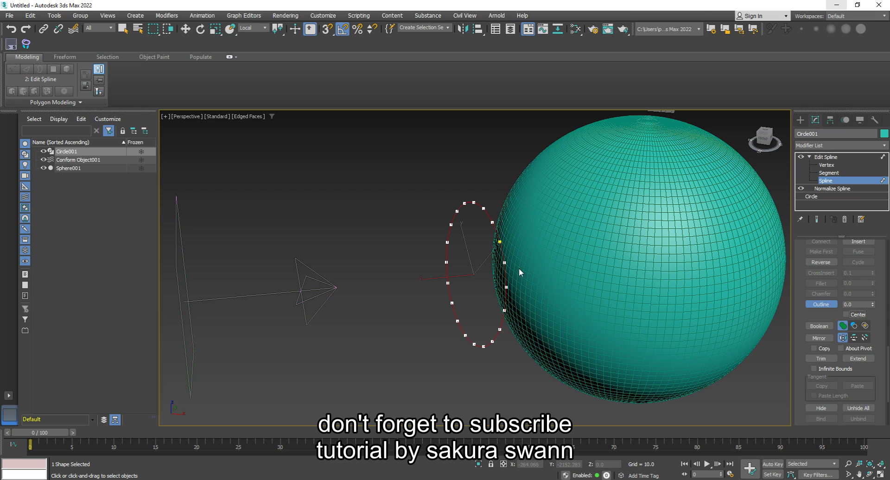
- Outline the circle repeatedly into concentric rings down to a tiny centre ring
drag(501, 246, 513, 231)
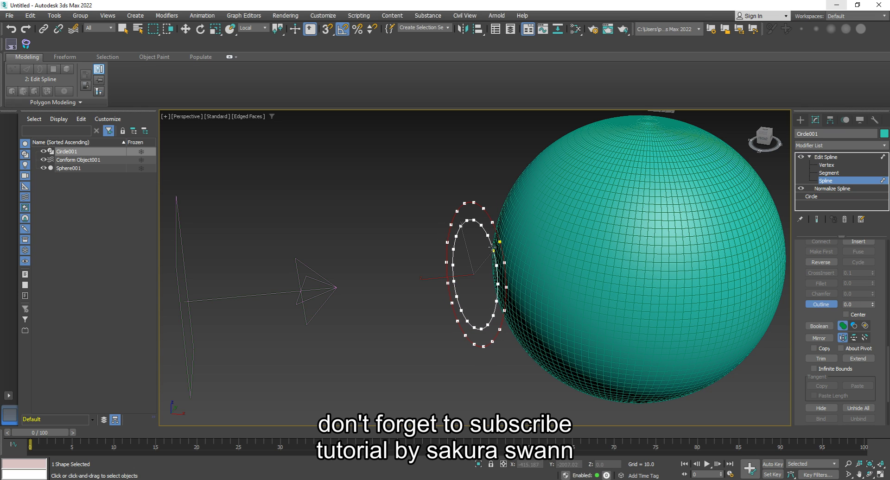
drag(489, 244, 497, 225)
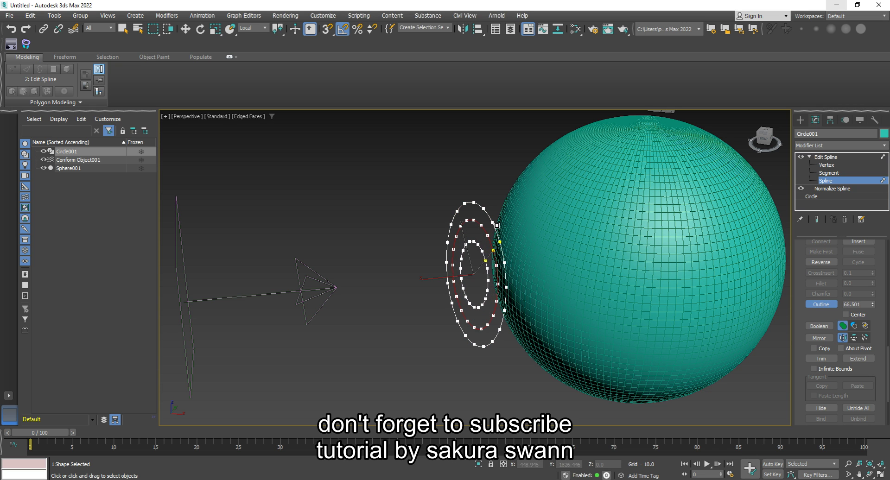
mouse_move(497, 225)
alt+middle_down()
mouse_move(508, 269)
mouse_move(501, 262)
alt+middle_up()
drag(496, 262, 485, 274)
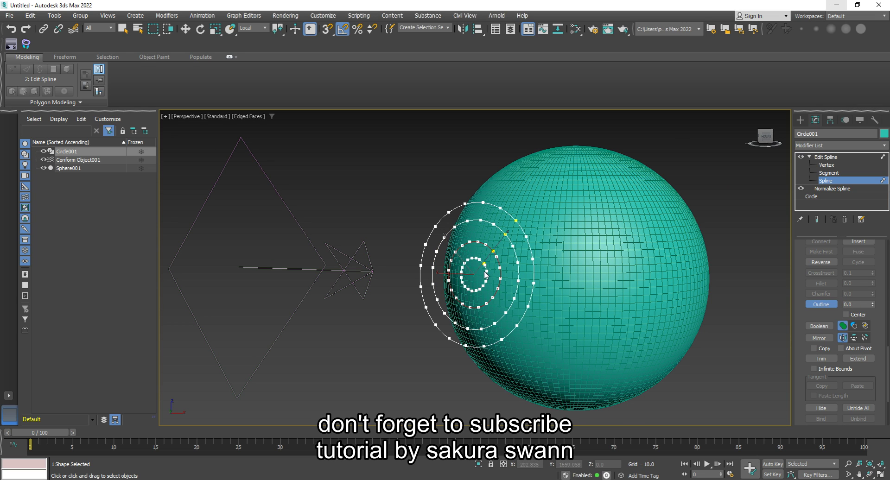
drag(486, 269, 480, 273)
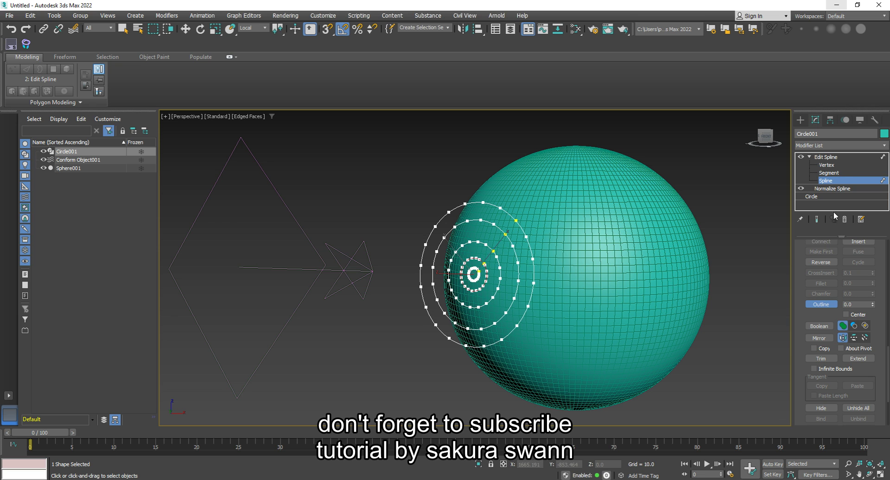
click(841, 158)
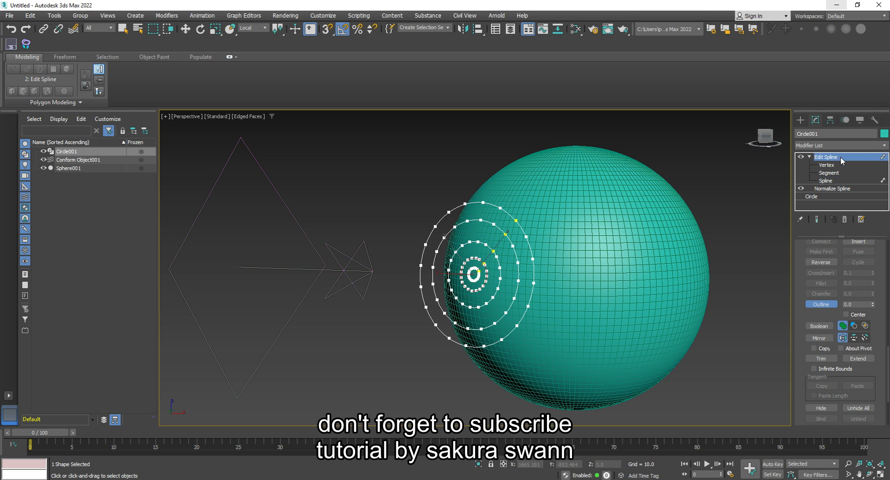
- Bind Circle001's rings to the Conform space warp, then collapse the stack to Conform Binding
key(ctrl+r)
drag(508, 296, 455, 259)
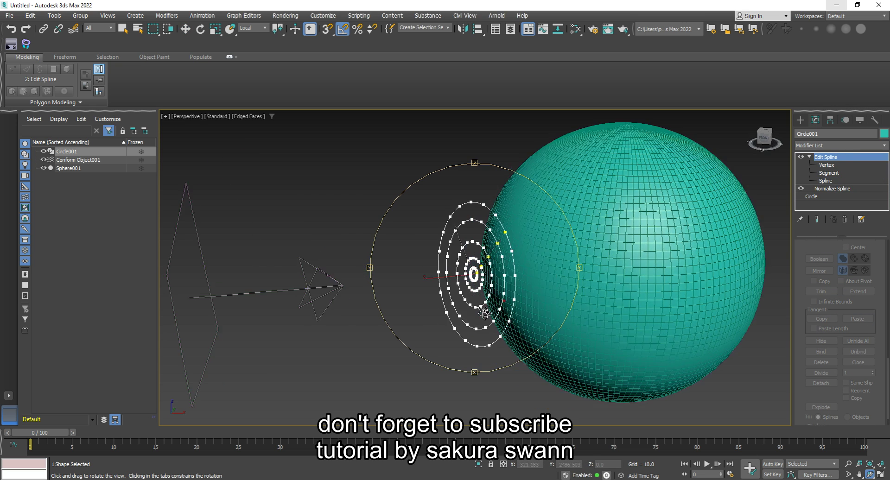
key(w)
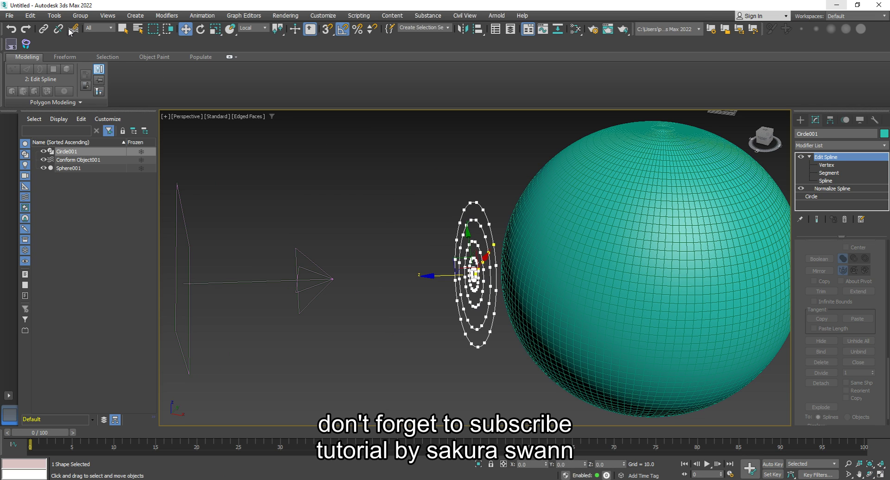
click(74, 31)
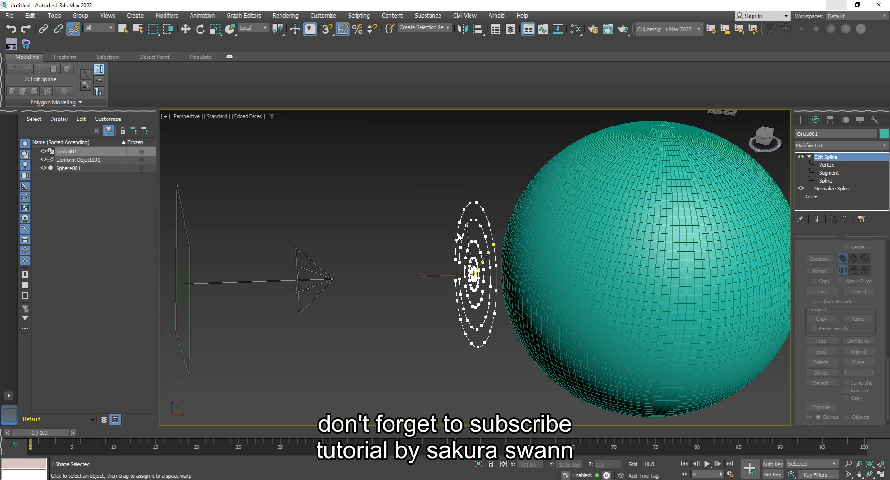
drag(498, 258, 323, 278)
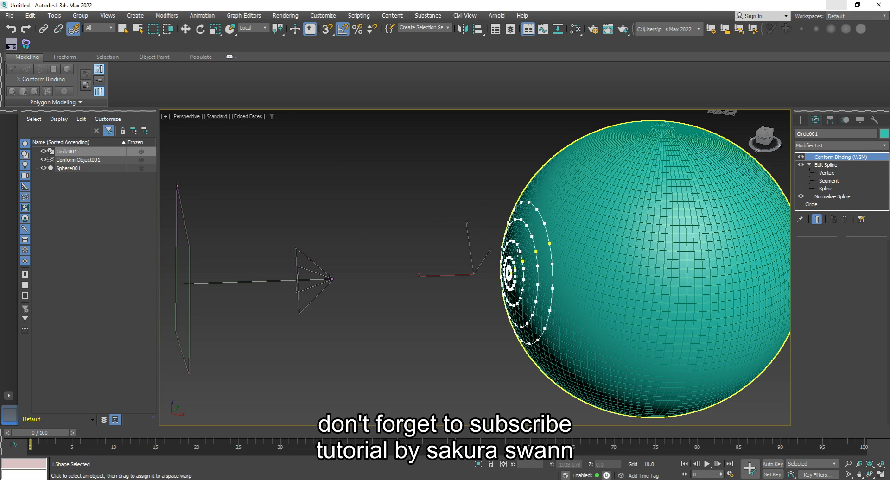
right_click(857, 160)
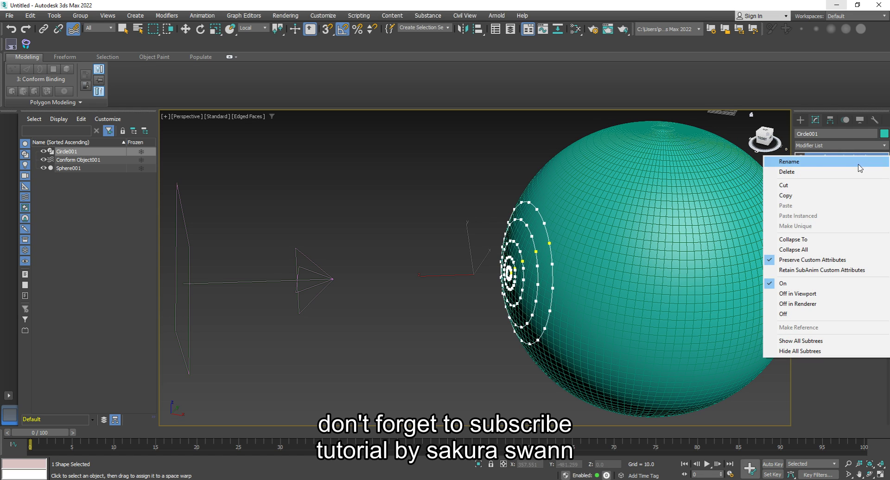
click(818, 241)
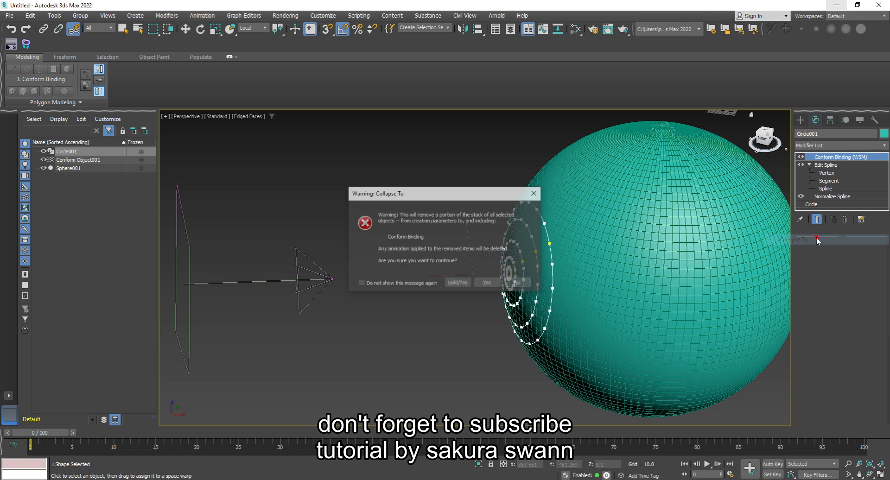
- Confirm the collapse to an Editable Spline and add a CrossSection modifier to Circle001
click(487, 284)
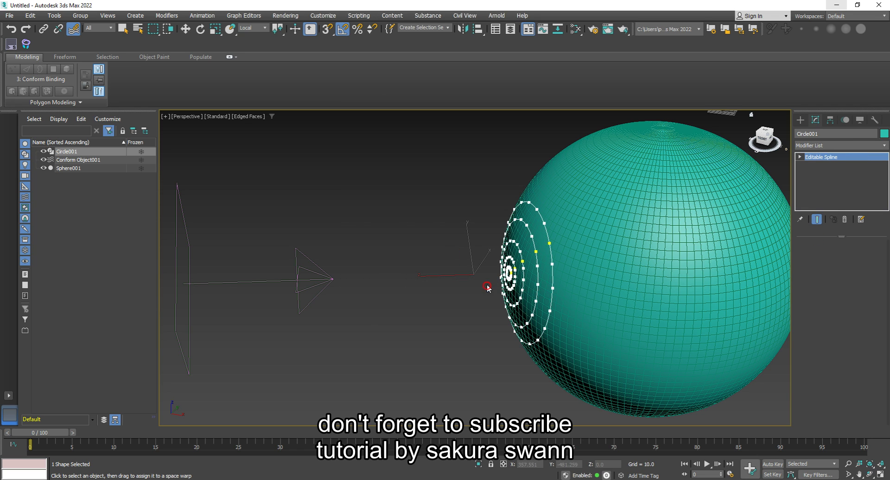
click(851, 146)
key(c)
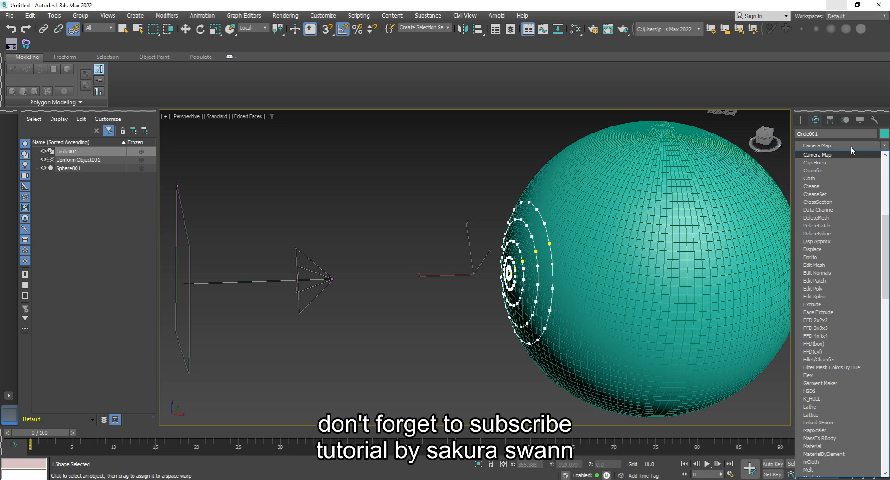
key(c)
key(c)
key(c)
key(c)
key(c)
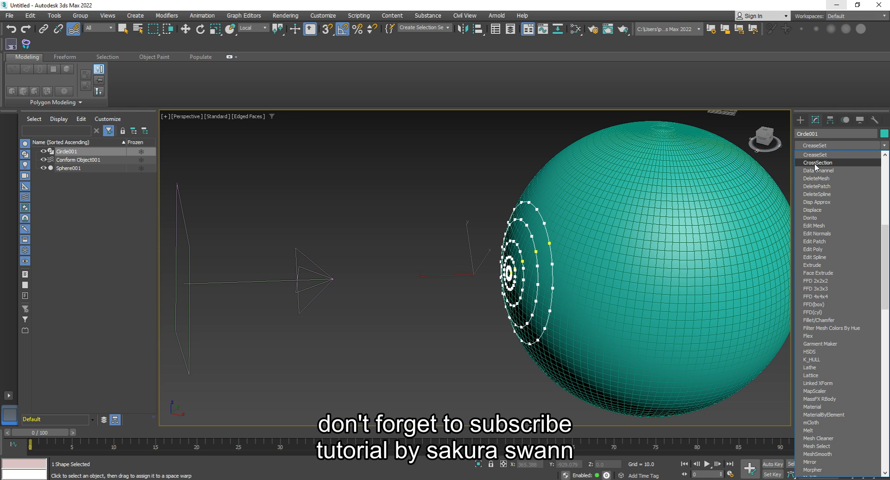
click(816, 163)
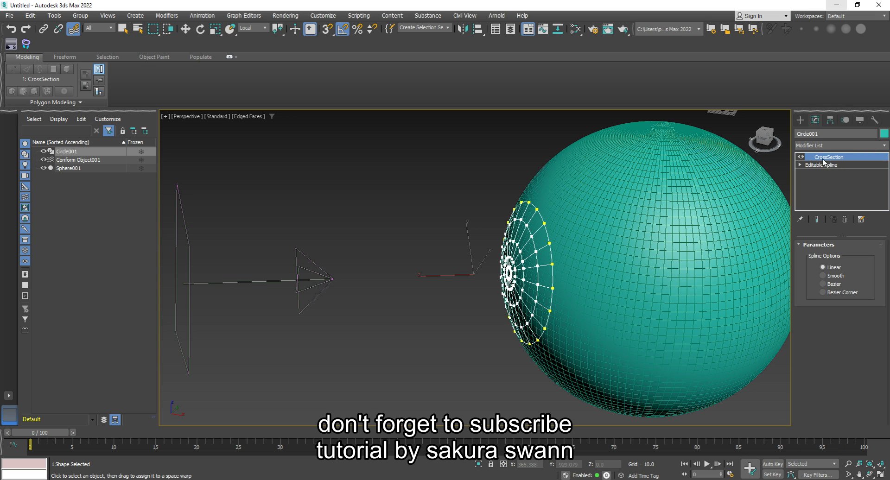
- Add a Surface modifier to turn the cross-sectioned rings into a patch
click(835, 144)
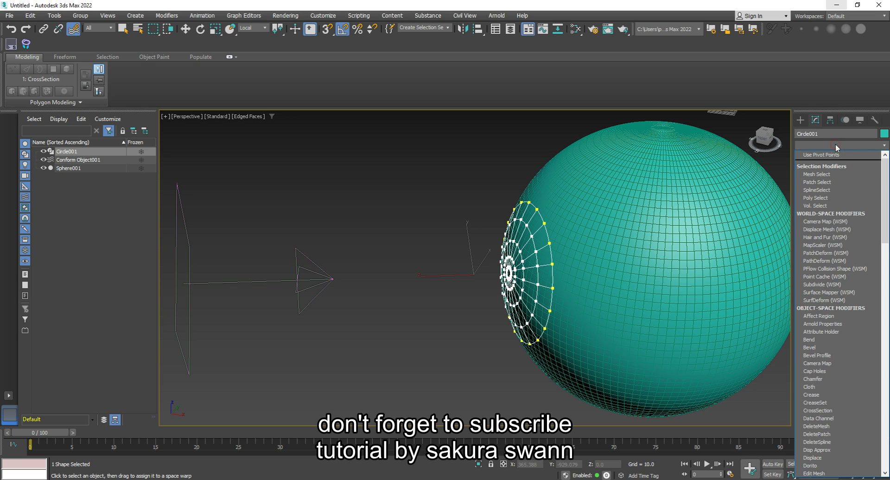
key(s)
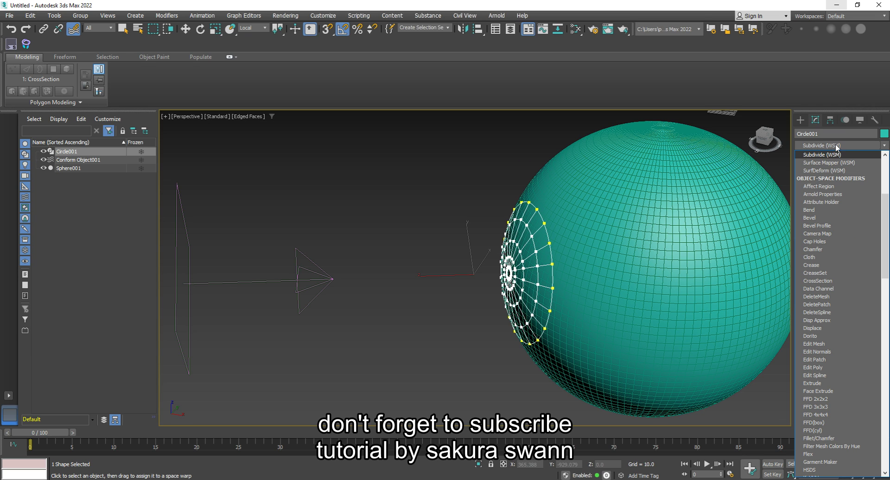
text(skin wspl)
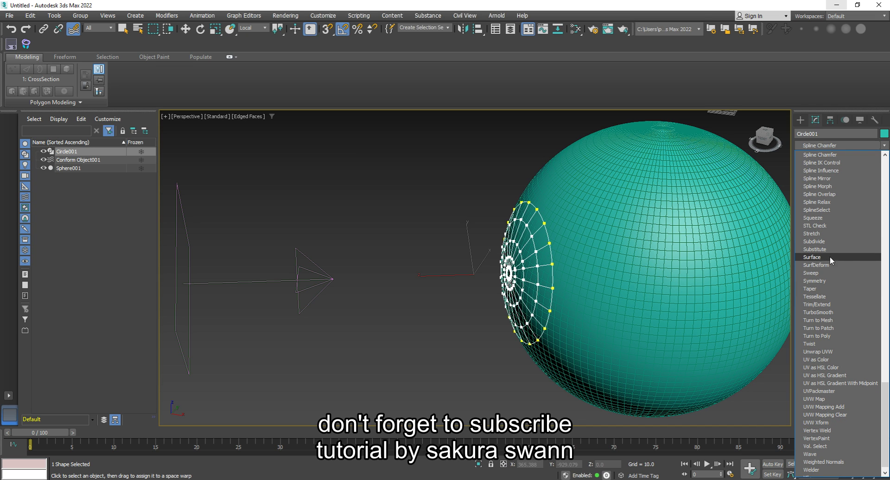
click(812, 257)
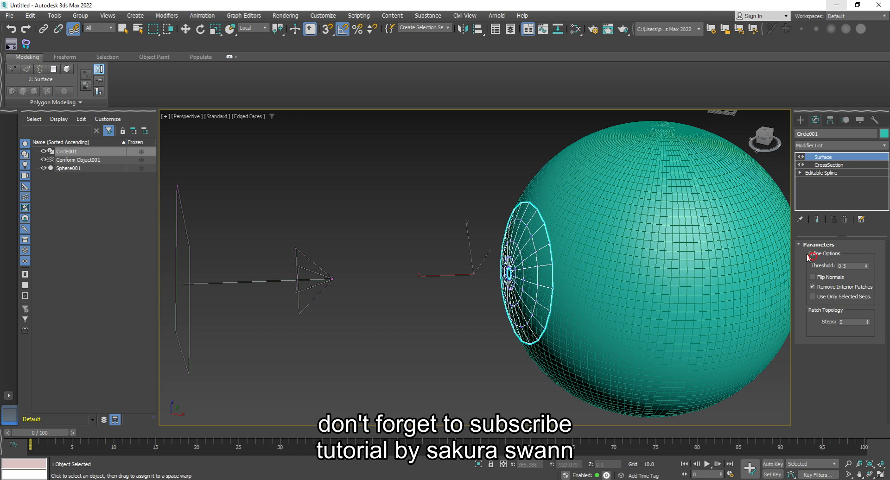
- Add an Edit Poly modifier above the Surface modifier on Circle001
click(839, 147)
scroll(839, 147, down, 8)
scroll(839, 147, down, 1)
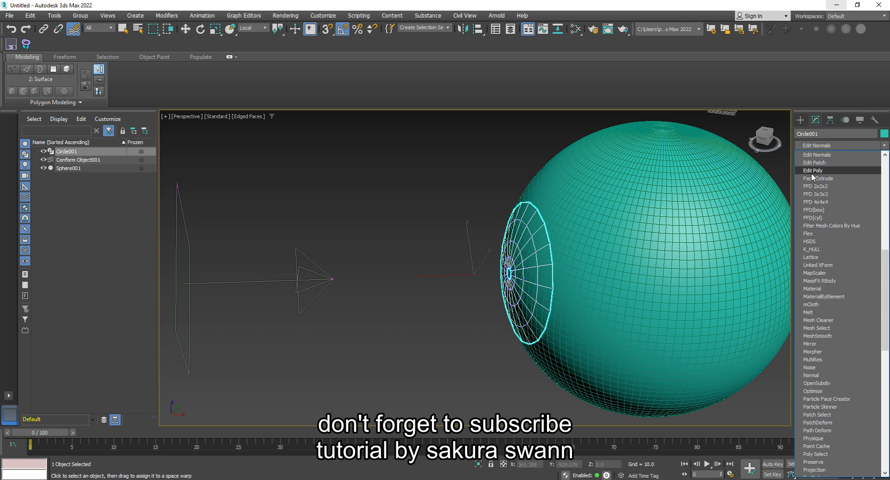
click(826, 171)
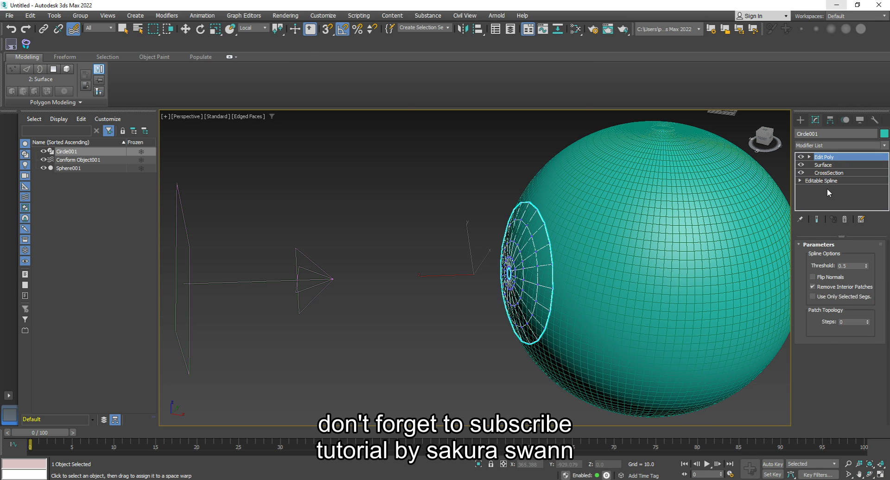
- Centre Circle001's pivot on the object using Affect Pivot Only and Center to Object
key(w)
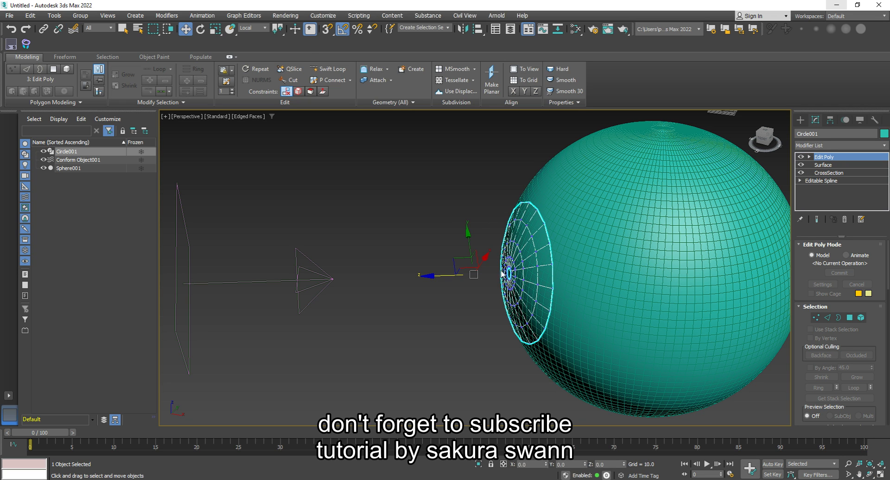
click(831, 121)
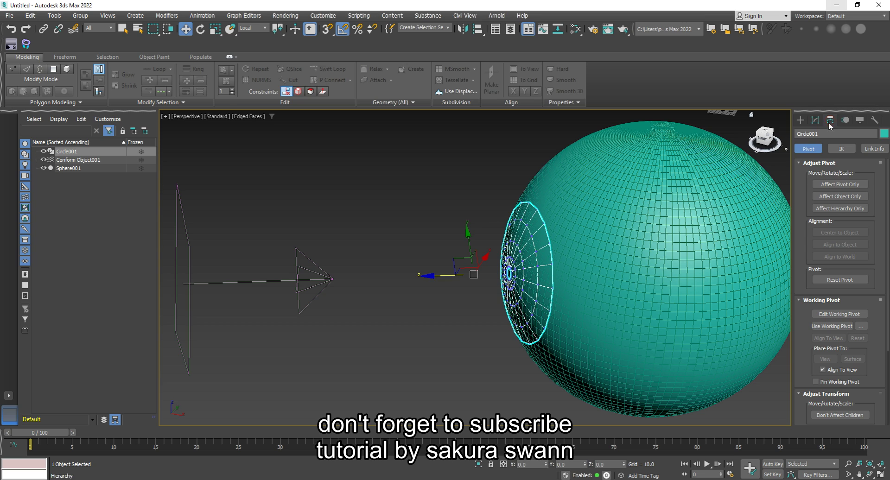
click(834, 184)
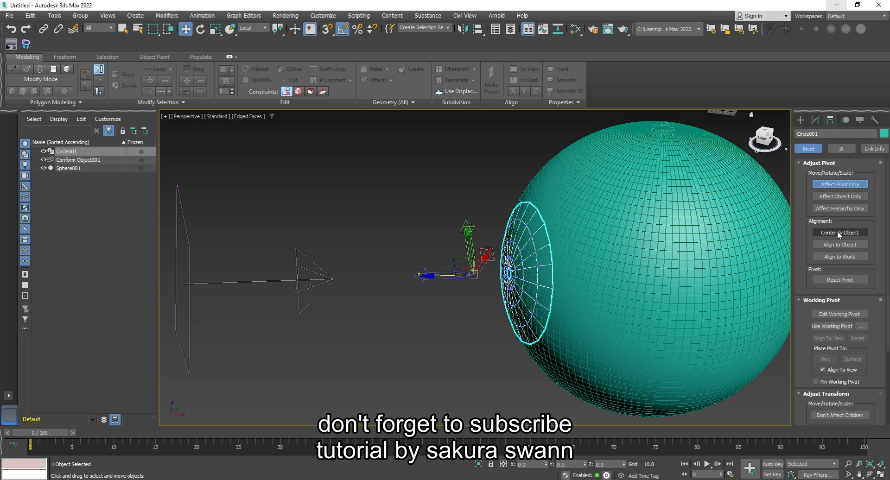
click(846, 232)
click(829, 185)
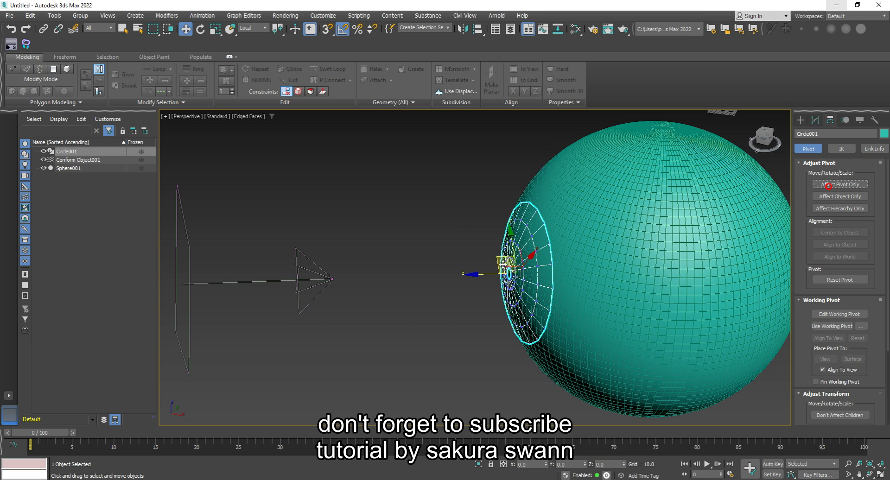
- Move Circle001 along its Z axis so the patch pushes into the sphere's side
drag(487, 276, 464, 277)
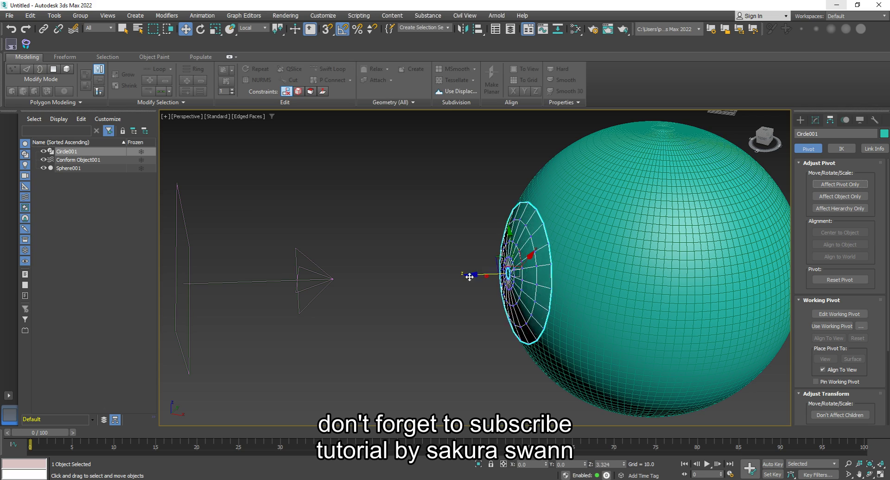
mouse_move(464, 277)
alt+middle_down()
mouse_move(506, 214)
mouse_move(544, 261)
mouse_move(589, 257)
mouse_move(492, 279)
mouse_move(452, 253)
mouse_move(471, 213)
mouse_move(563, 199)
mouse_move(571, 252)
mouse_move(479, 253)
alt+middle_up()
key(w)
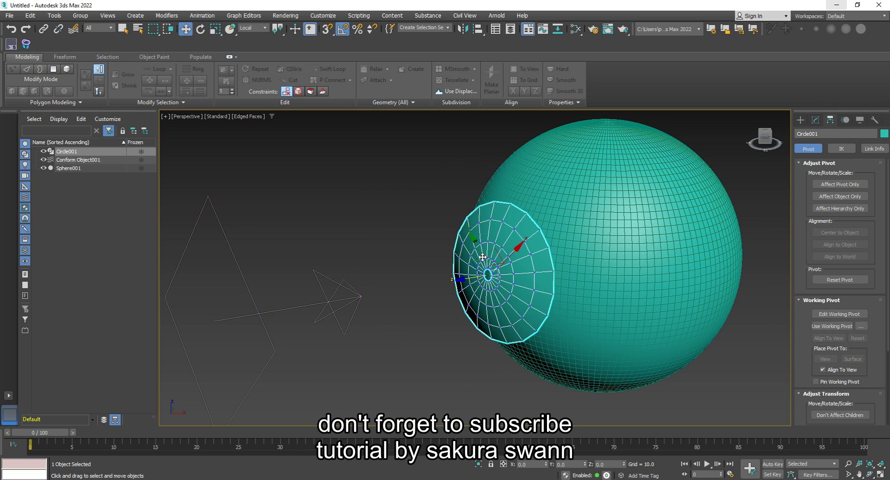
drag(478, 278, 493, 272)
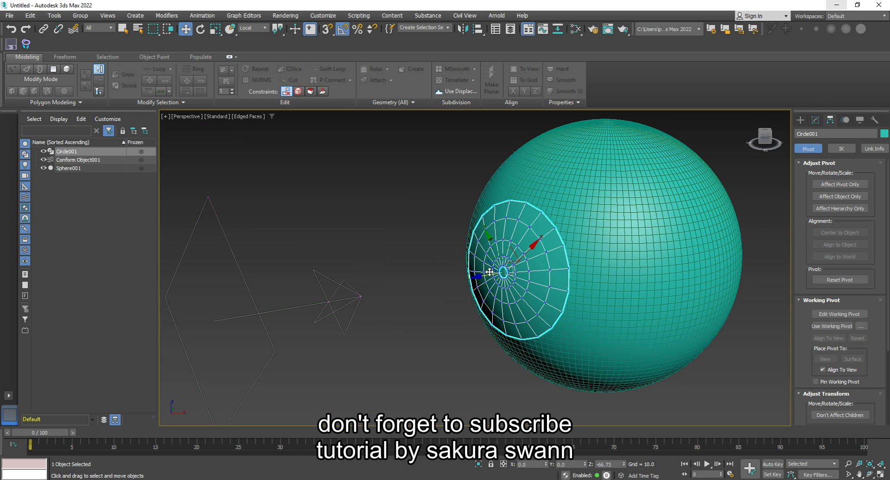
click(815, 120)
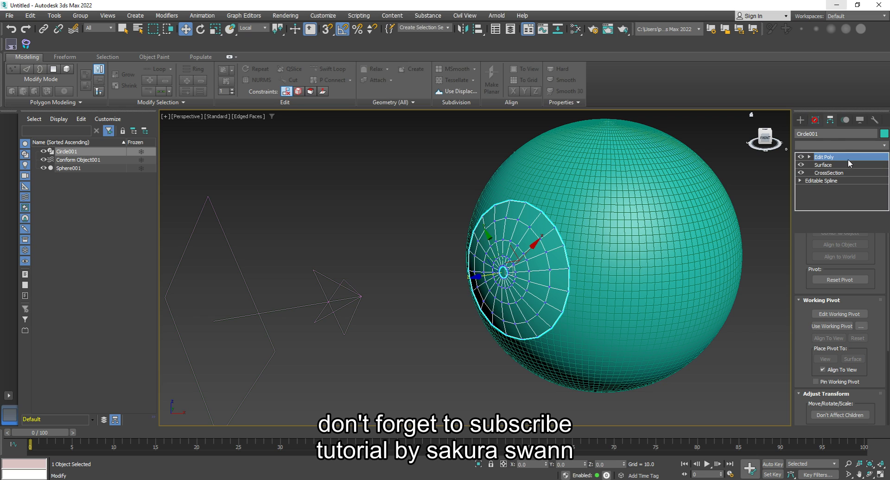
- Add TurboSmooth to the patch, hide edged faces with F4, and pick blue as object colour
click(845, 147)
text(tu)
click(831, 304)
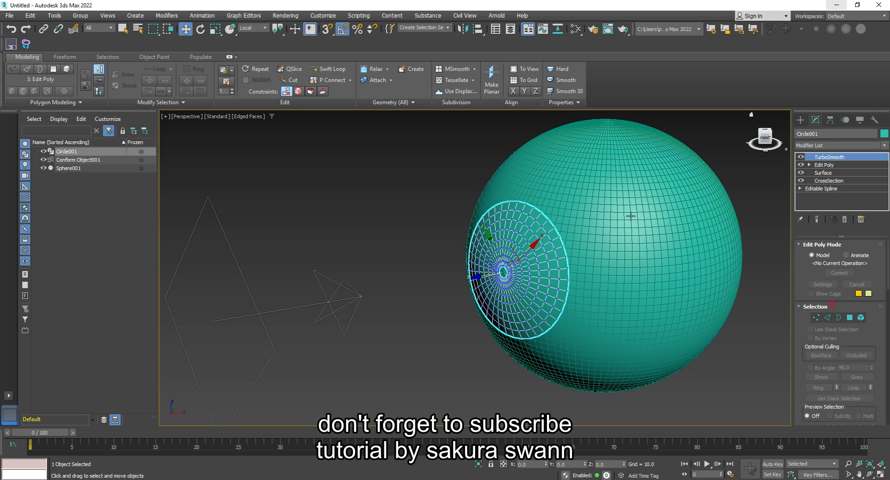
key(F4)
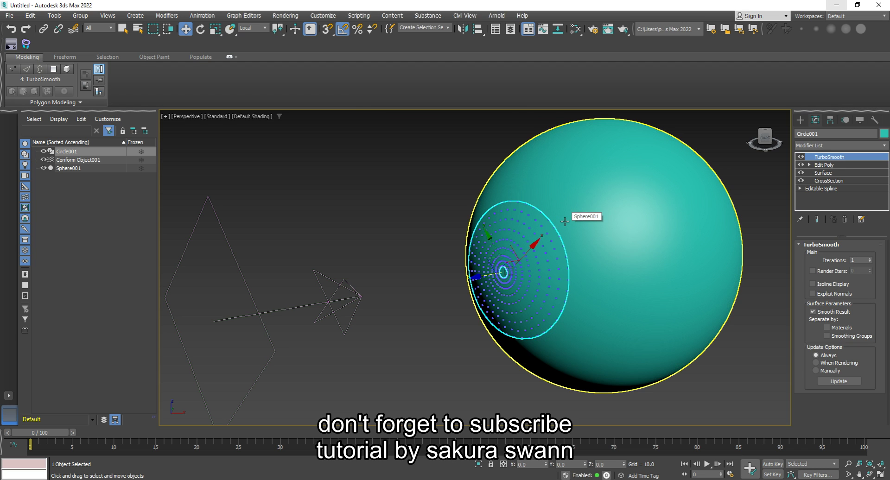
mouse_move(649, 213)
alt+middle_down()
mouse_move(552, 244)
mouse_move(626, 222)
alt+middle_up()
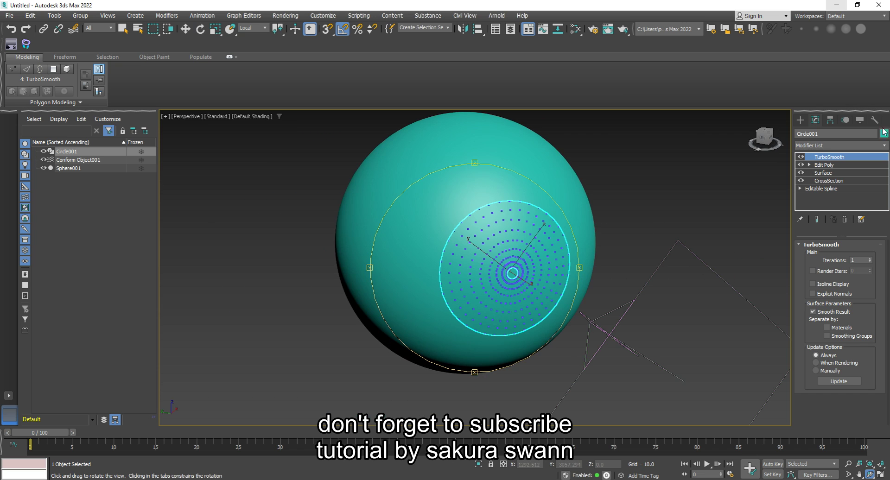
click(486, 238)
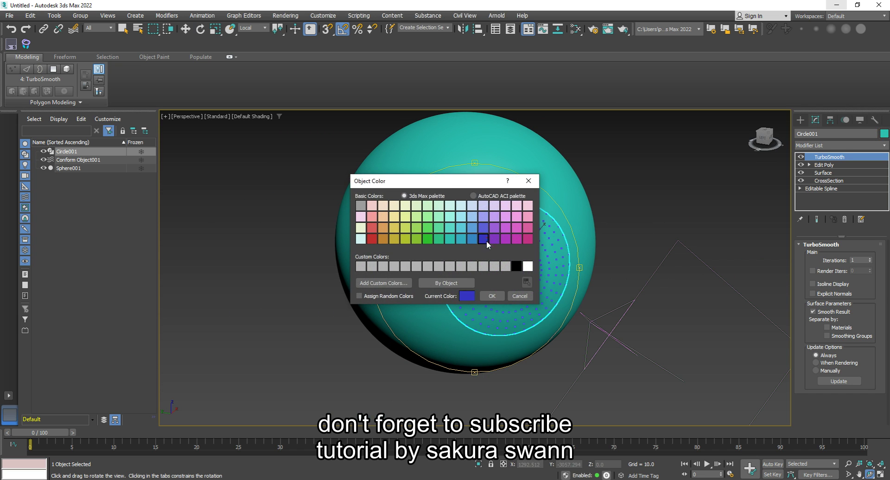
- Apply the blue object colour and turn off Vertex Ticks in Circle001's Object Properties
click(485, 295)
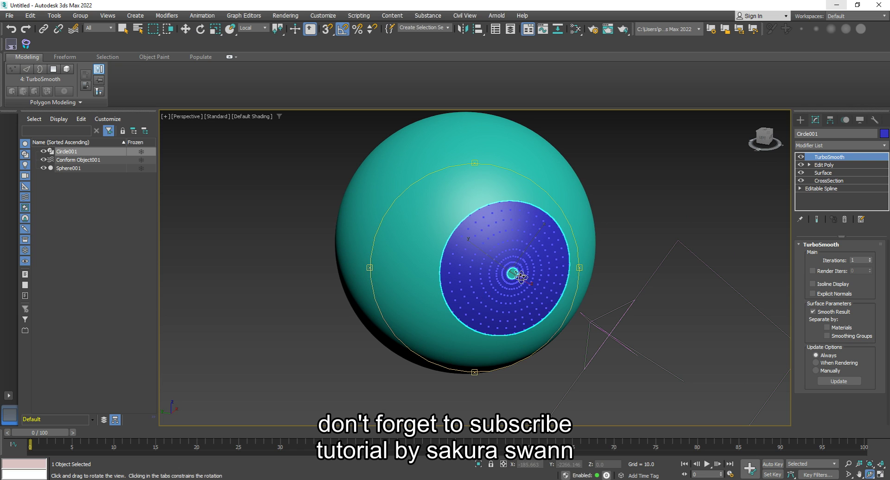
key(w)
right_click(515, 241)
click(535, 306)
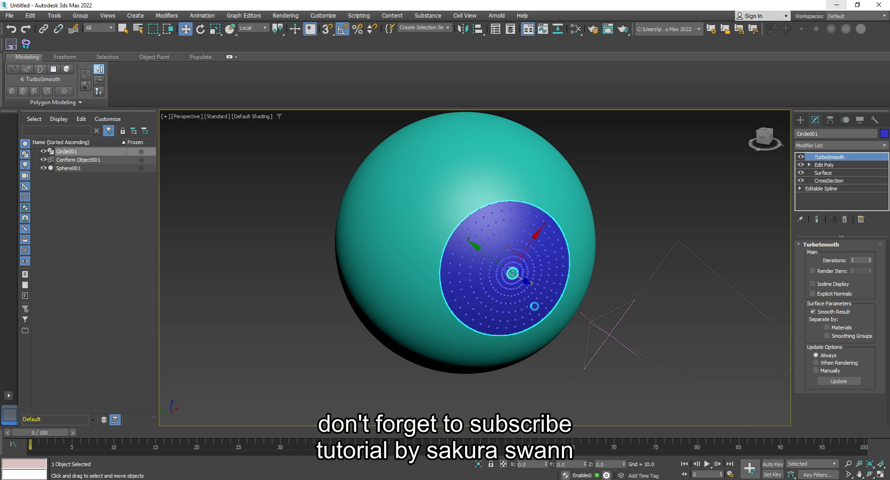
click(378, 287)
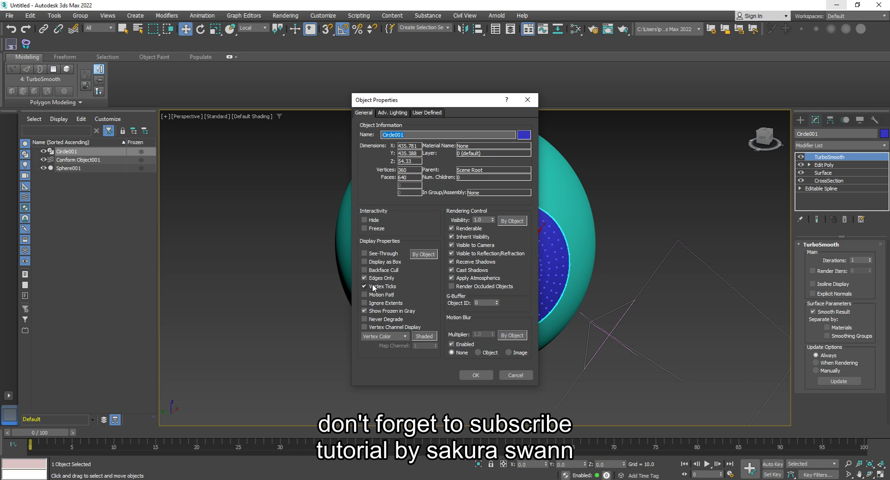
click(477, 375)
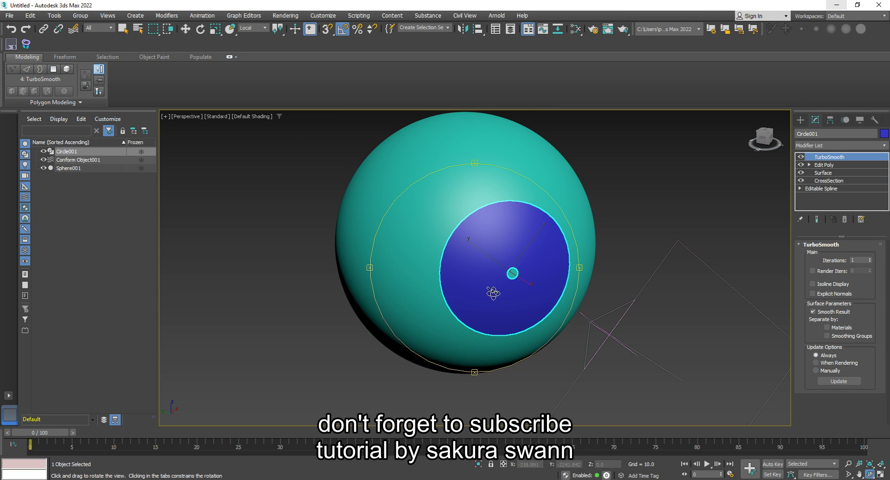
alt+middle_drag(493, 292, 489, 292)
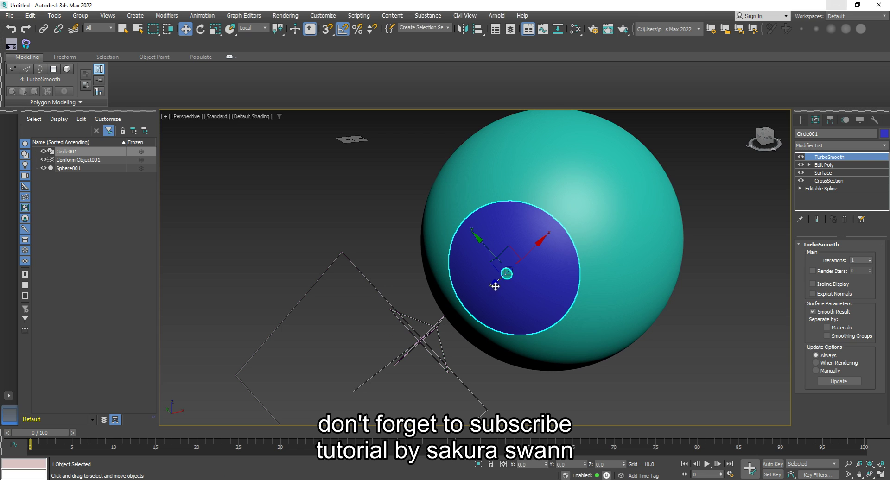
click(824, 164)
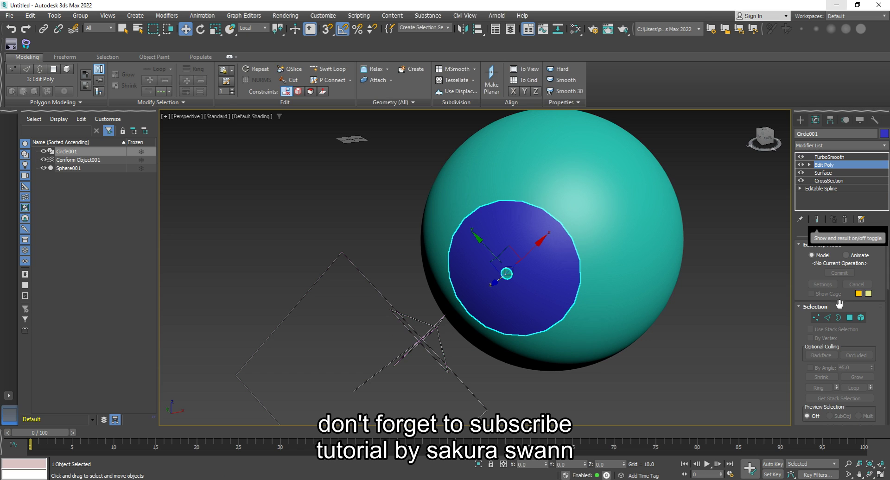
- Select the patch's inner centre border and collapse it to close the hole
click(838, 317)
key(3)
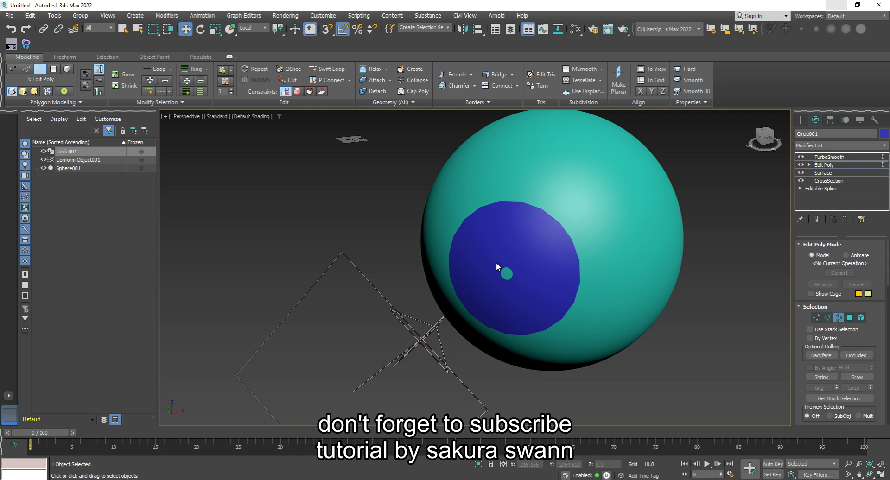
click(506, 273)
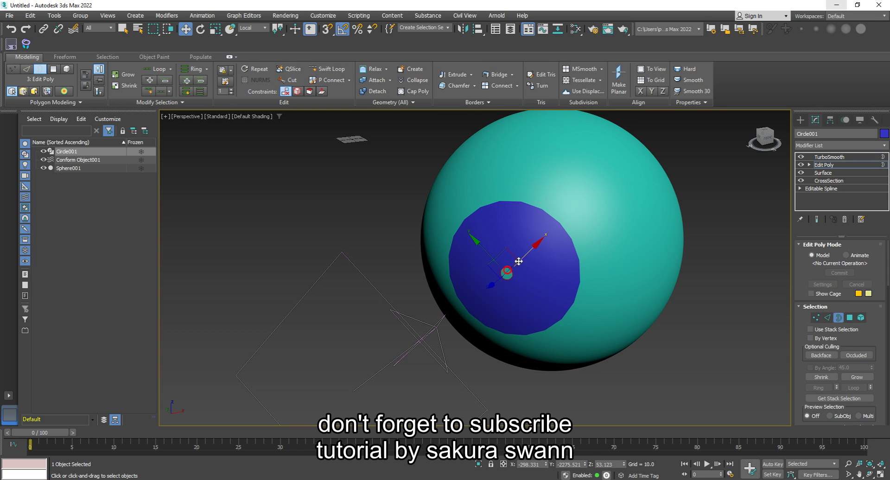
click(418, 81)
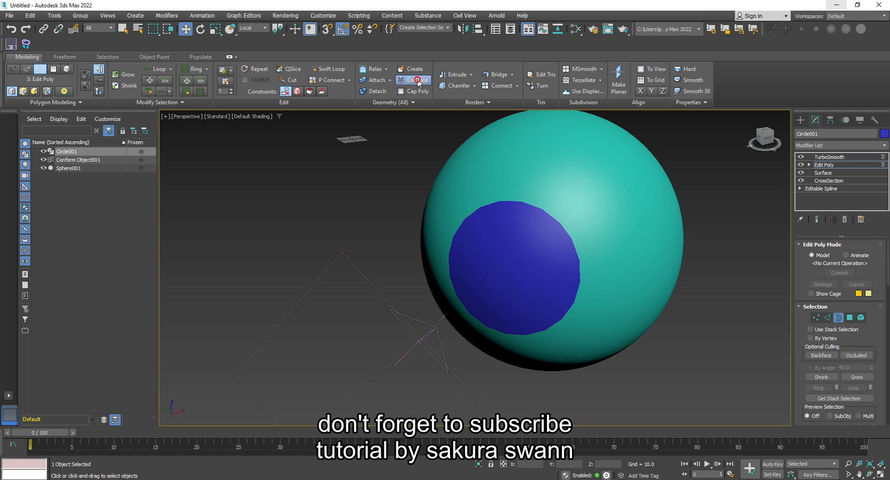
- Exit sub-object mode, turn on Show End Result, and deselect Circle001
click(858, 163)
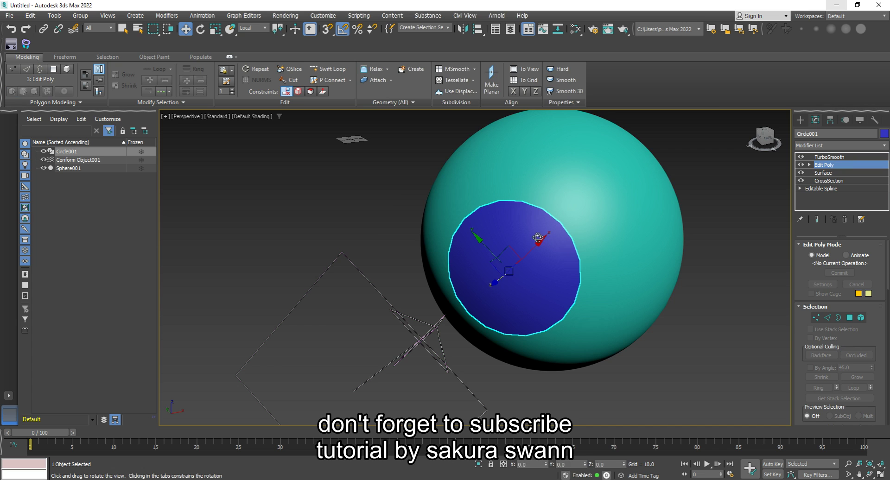
mouse_move(477, 278)
mouse_down()
mouse_move(447, 243)
mouse_move(531, 231)
mouse_up()
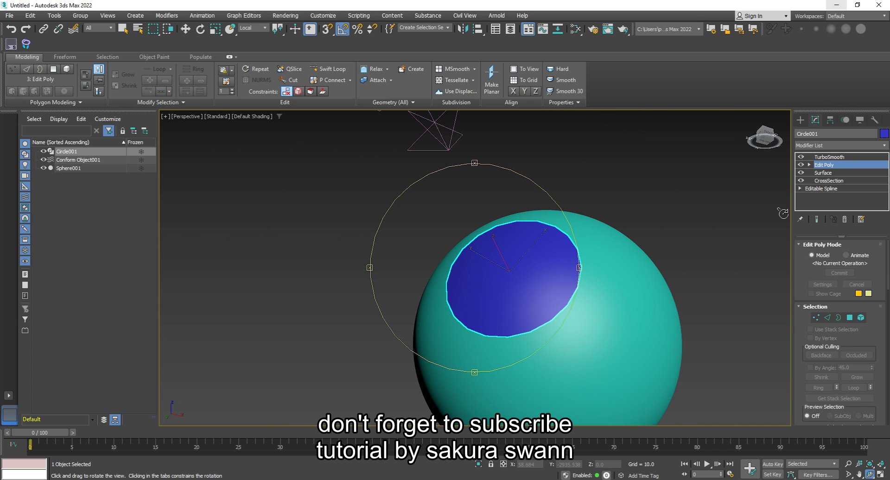
click(817, 221)
mouse_move(466, 282)
mouse_down()
mouse_move(534, 243)
mouse_move(552, 255)
mouse_move(441, 274)
mouse_move(399, 292)
mouse_move(383, 332)
mouse_move(403, 302)
mouse_up()
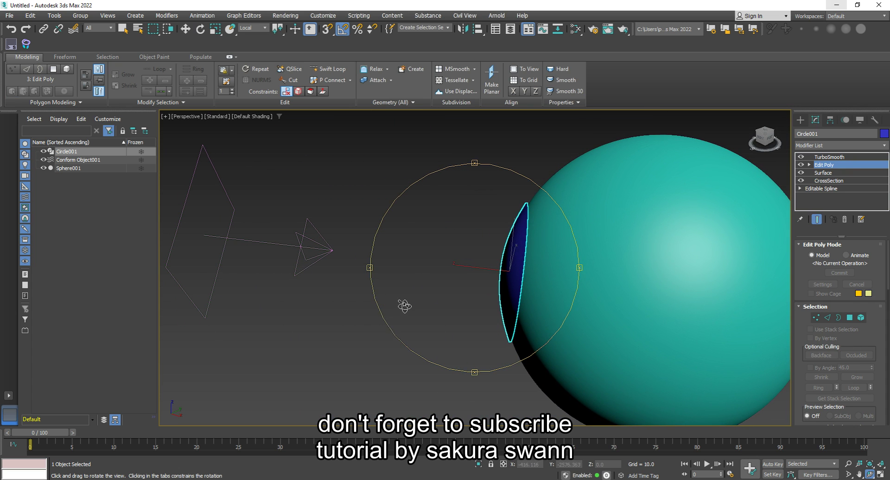
key(w)
click(476, 219)
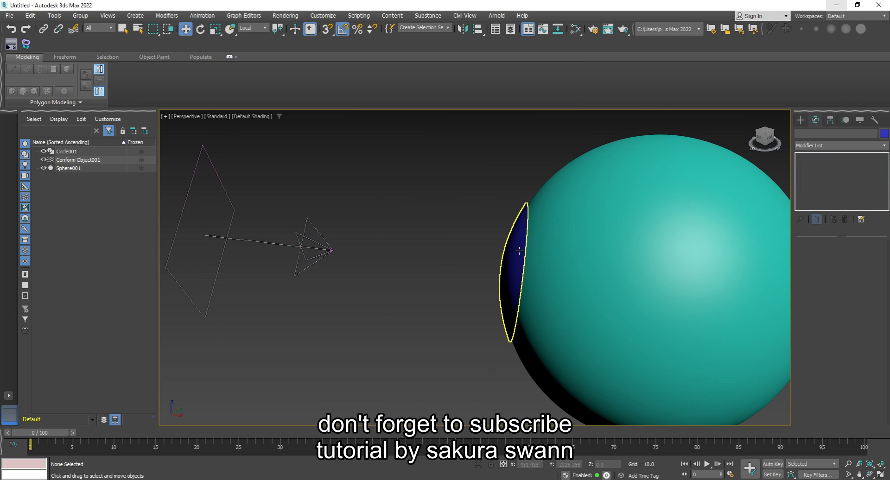